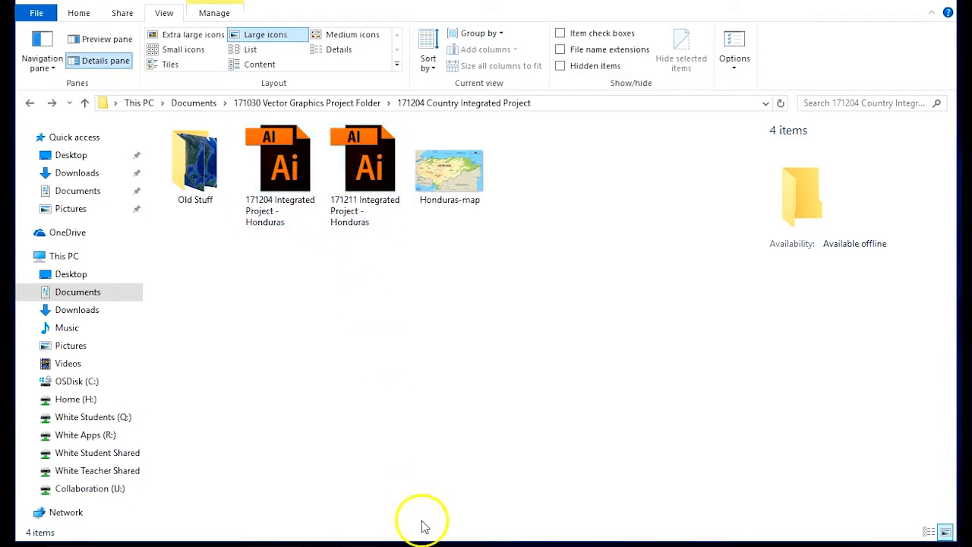
- Switch to the Honduras map in Illustrator and hide every layer, checking the Original Map layer before hiding it too
left_click(429, 546)
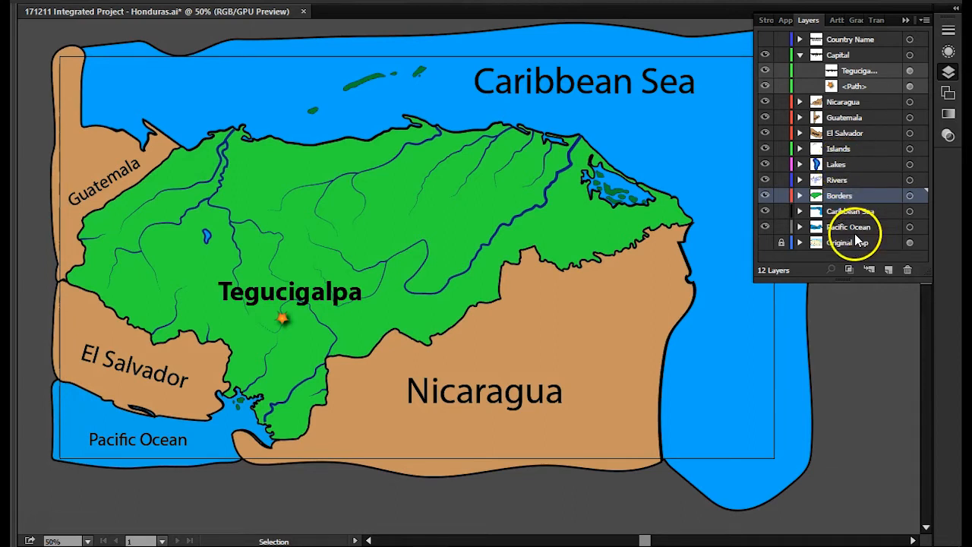
mouse_move(765, 227)
left_mouse_down()
mouse_move(775, 59)
mouse_move(774, 243)
left_mouse_up()
left_click(766, 243)
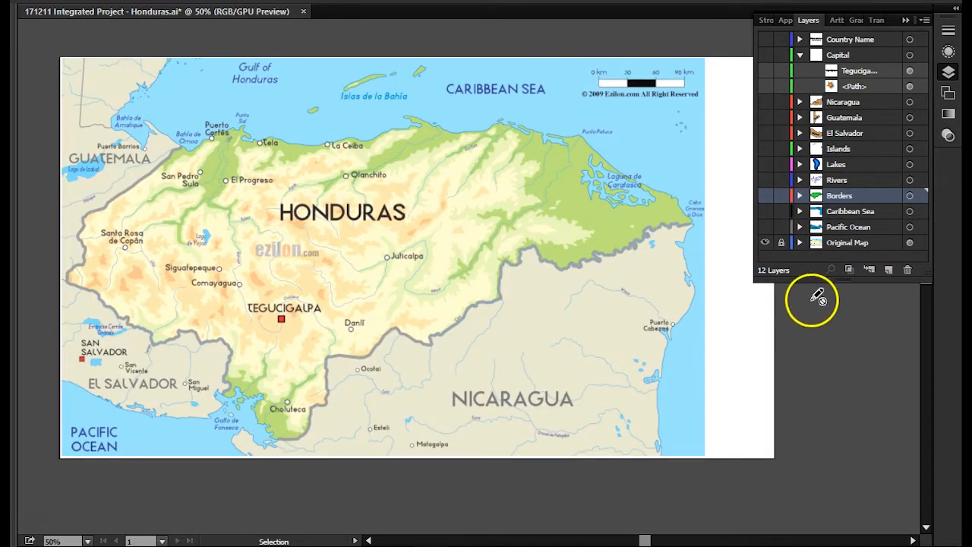
left_click(765, 243)
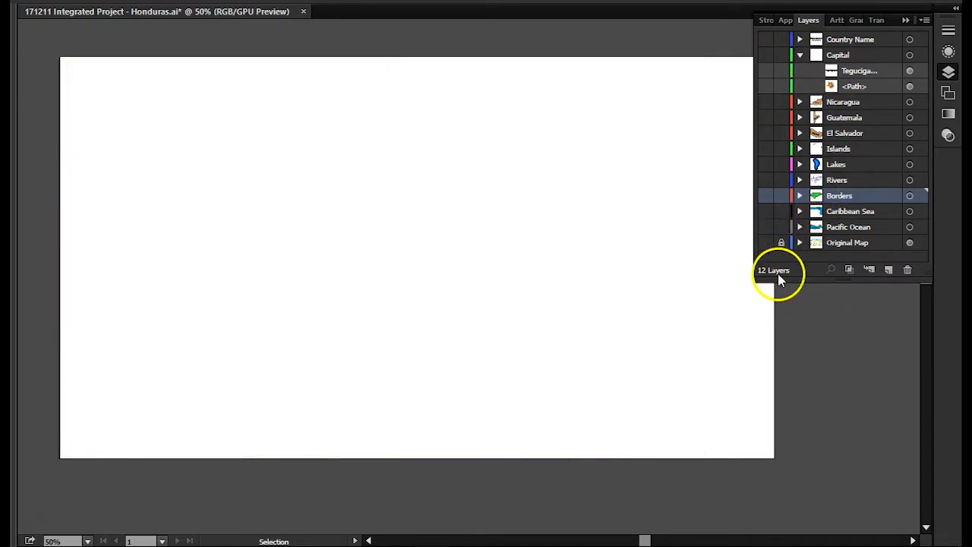
- Make the Borders, Islands and Country Name layers visible and expand the Country Name layer
left_click(766, 196)
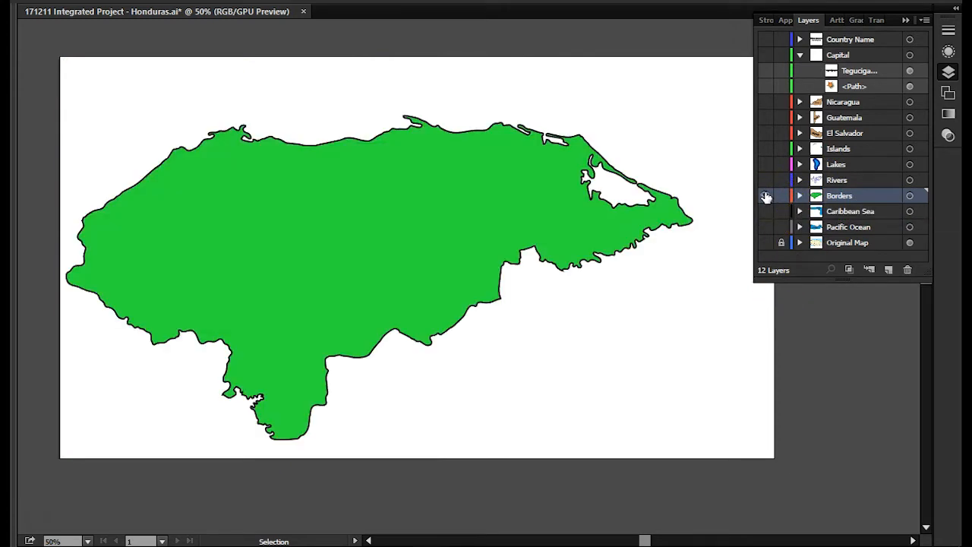
left_click(765, 148)
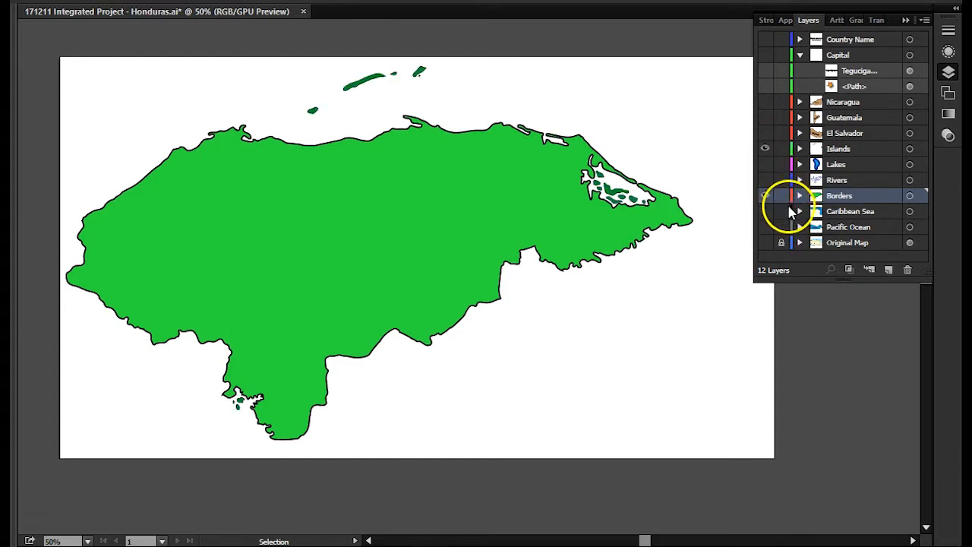
left_click(765, 39)
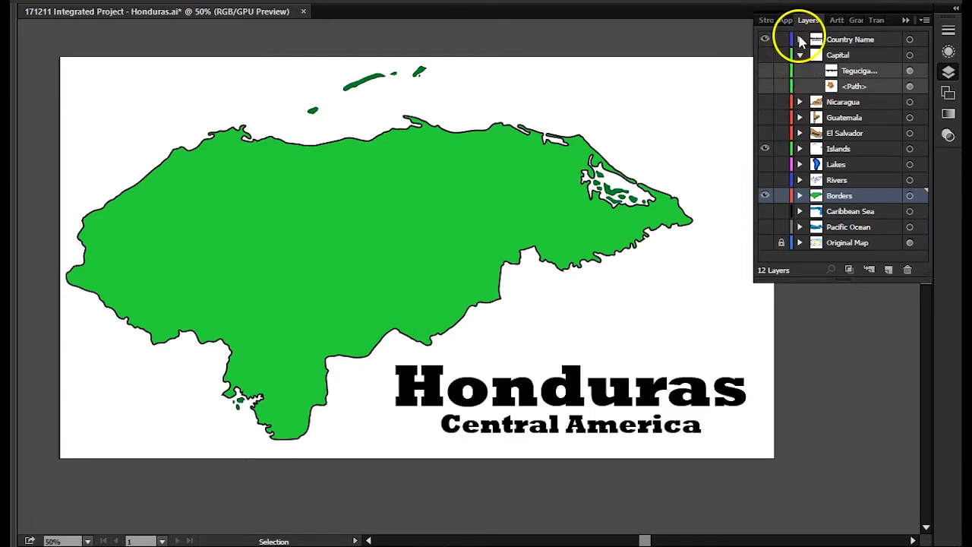
left_click(800, 39)
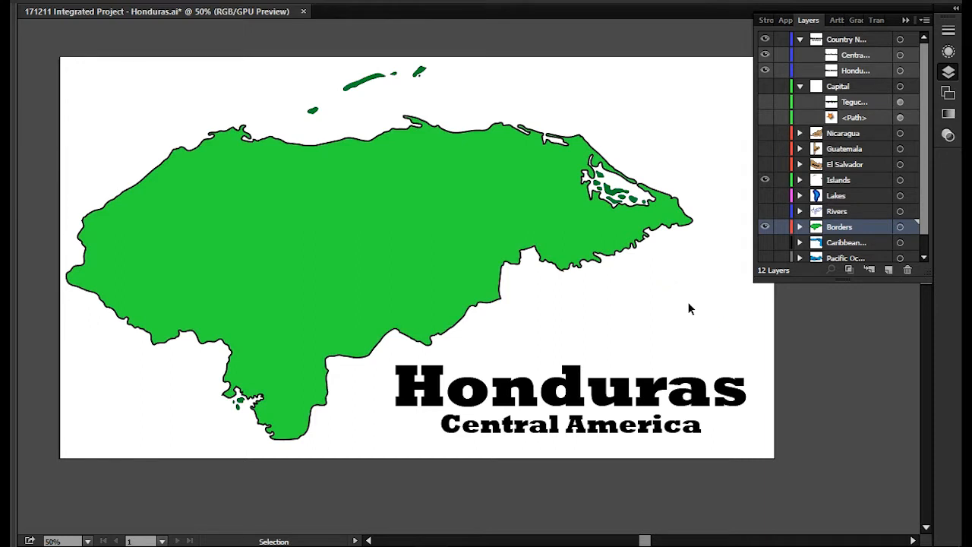
- Export the map as a PNG named "171213 Integrated Project - Honduras 01", using all artboards
left_click(45, 4)
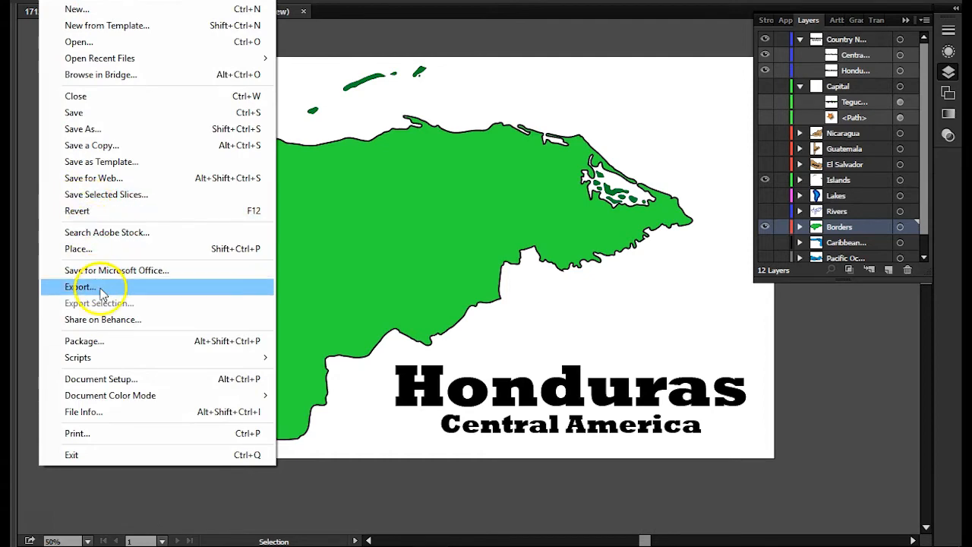
left_click(202, 290)
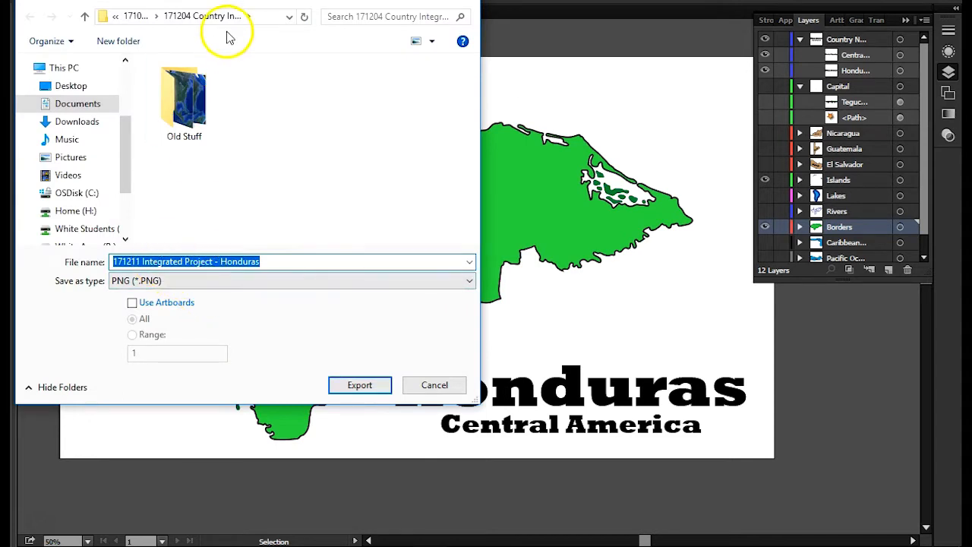
left_click(139, 262)
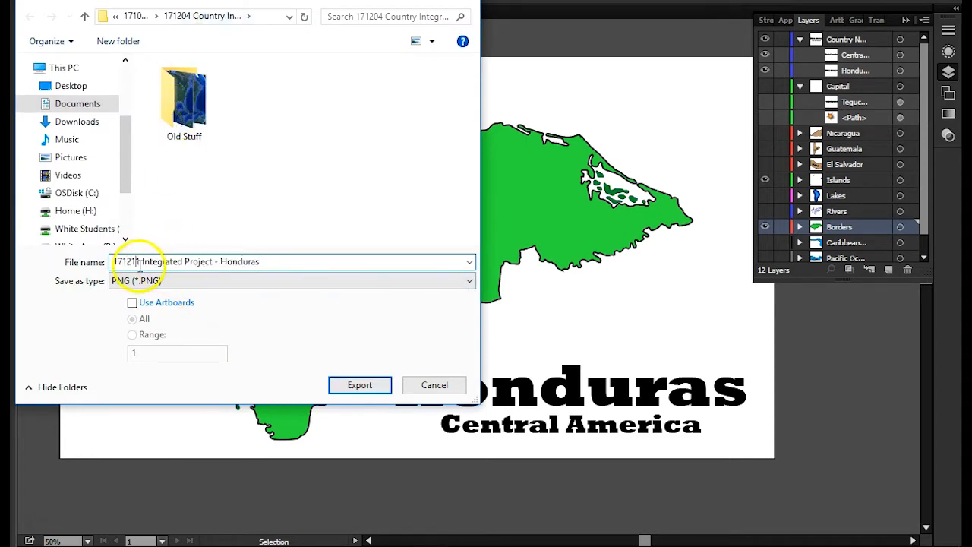
key("Delete")
type("3")
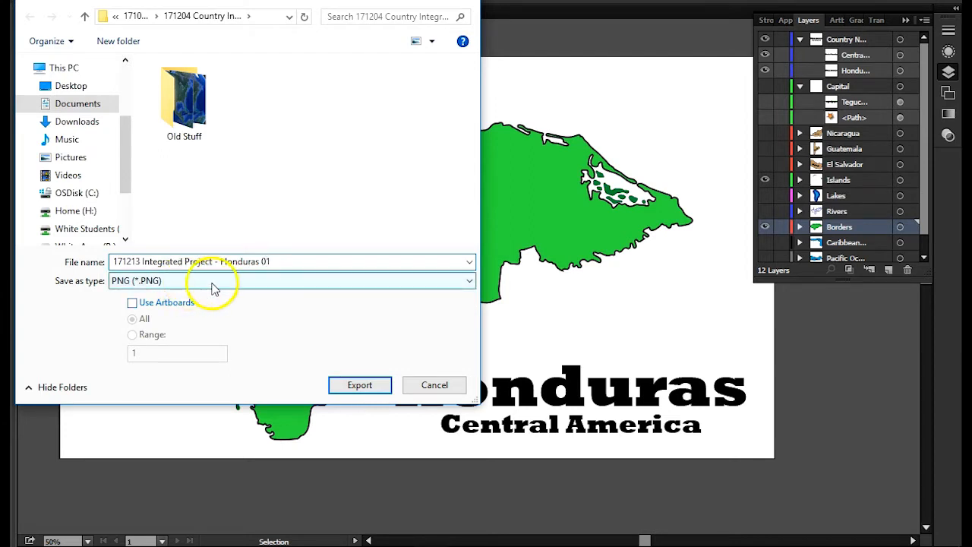
left_click(275, 261)
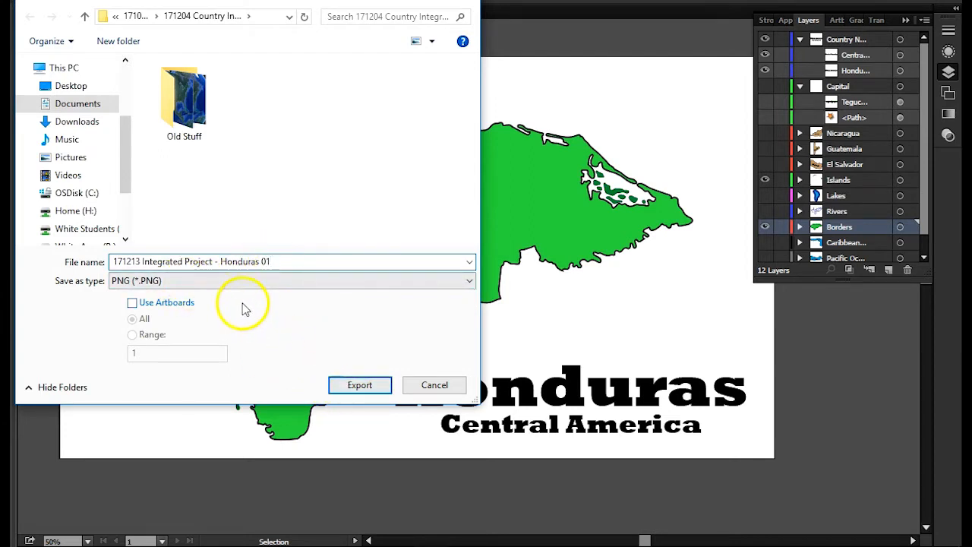
left_click(133, 305)
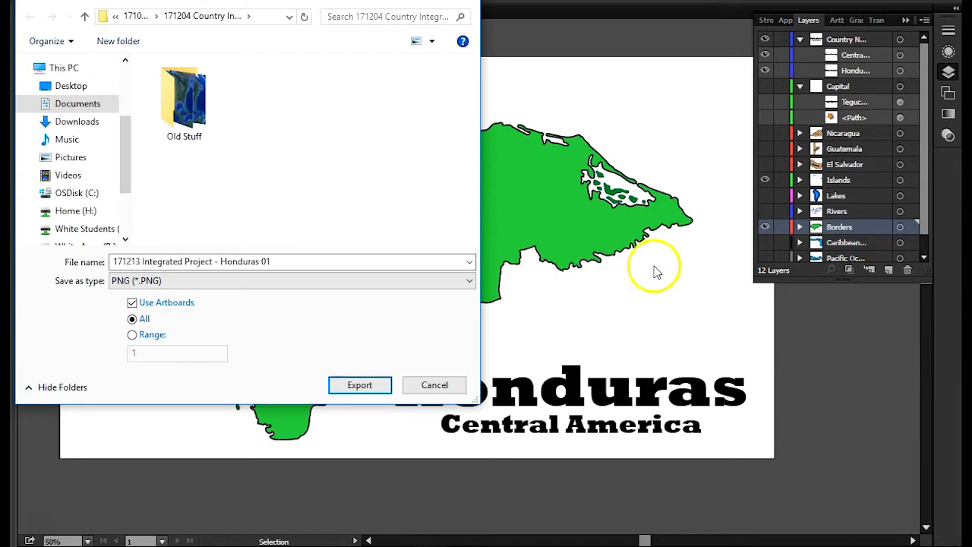
left_click(360, 386)
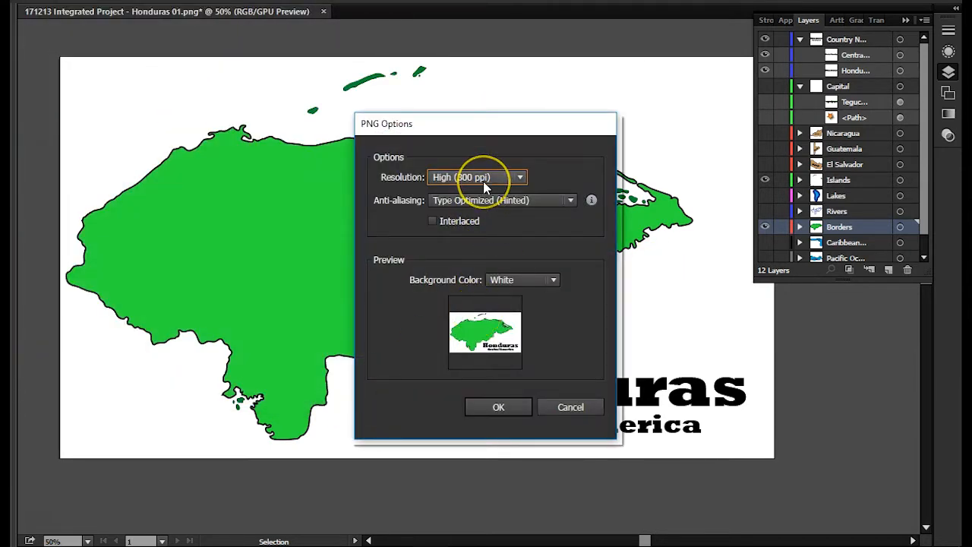
- Set the PNG resolution to High (300 ppi), try a Transparent background, then choose White and write the file
left_click(483, 181)
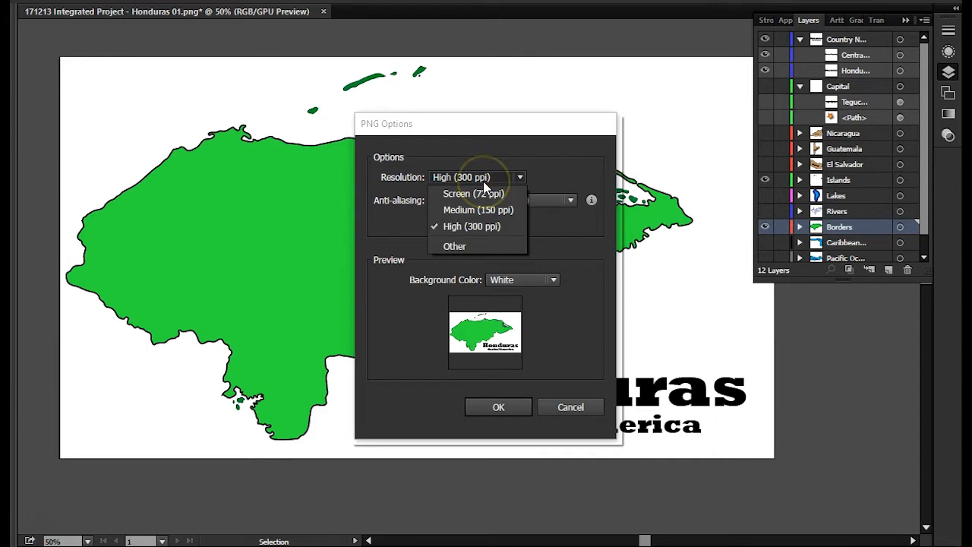
left_click(485, 226)
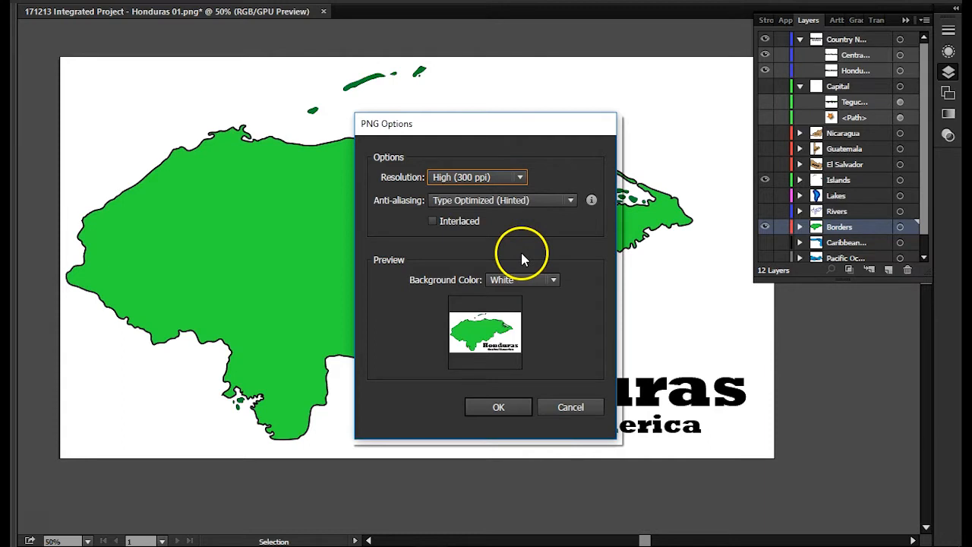
left_click(547, 281)
left_click(544, 298)
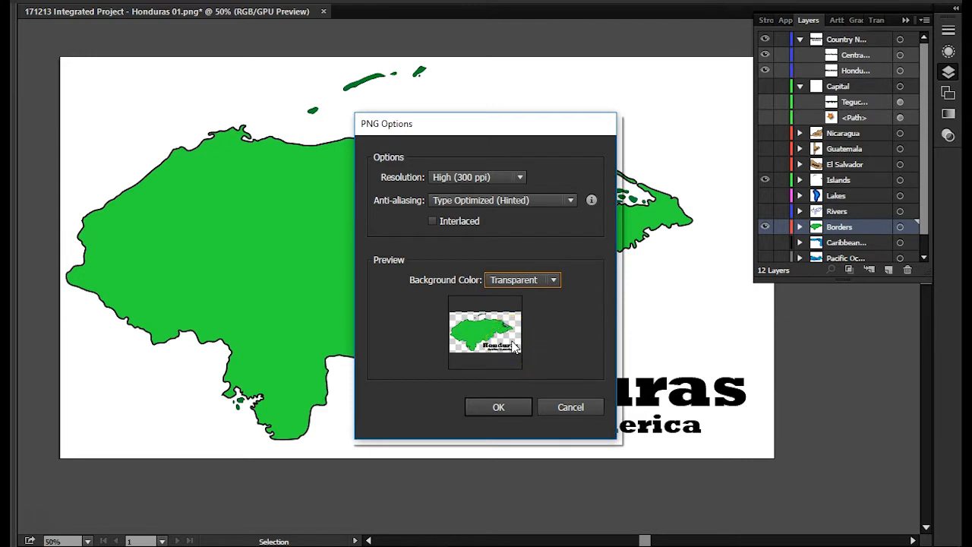
left_click(521, 281)
left_click(524, 317)
left_click(498, 408)
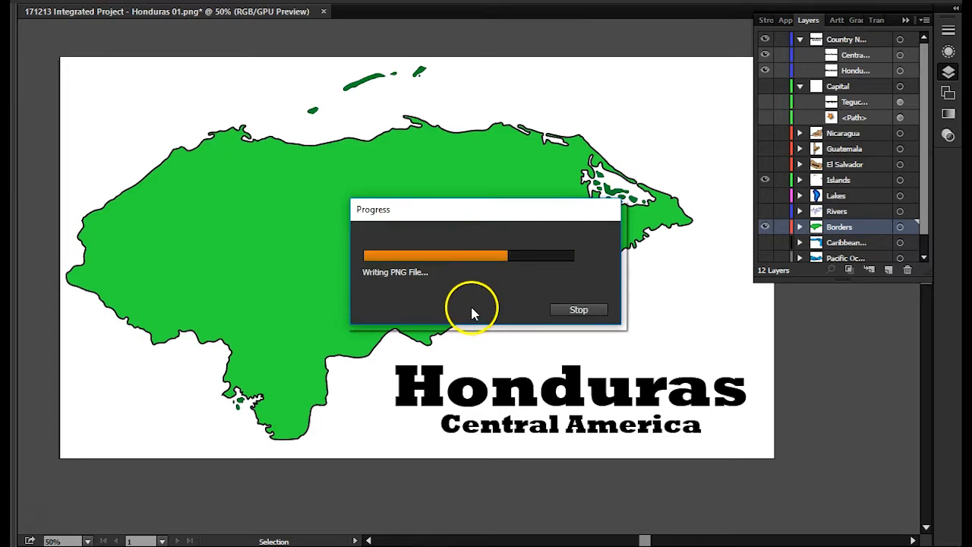
- Check the exported Honduras 01 image in the File Explorer project folder, then return to Illustrator
left_click(361, 544)
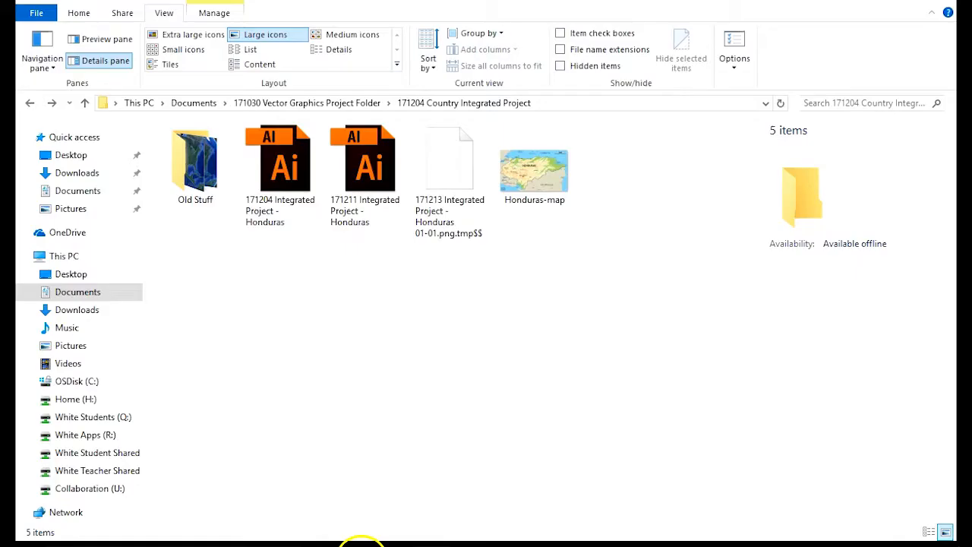
left_click(454, 186)
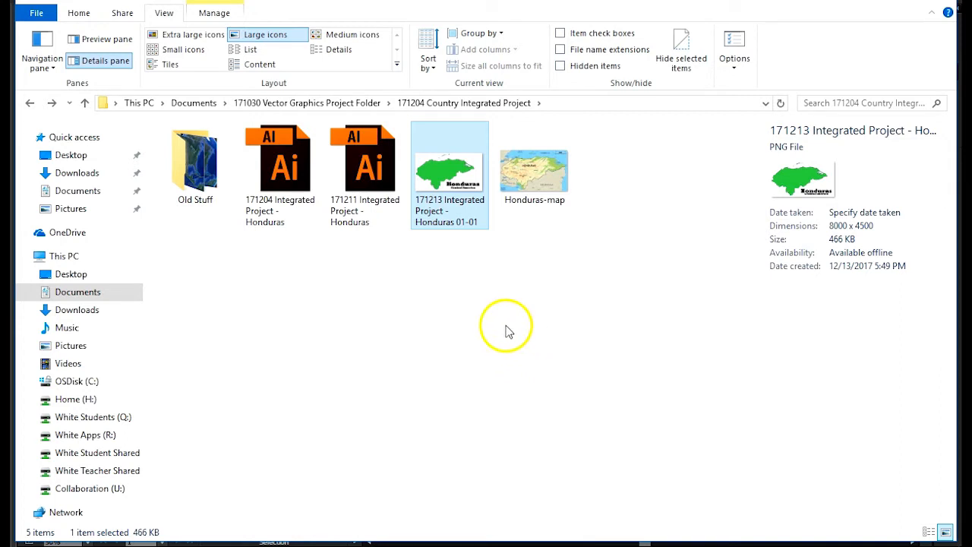
left_click(431, 543)
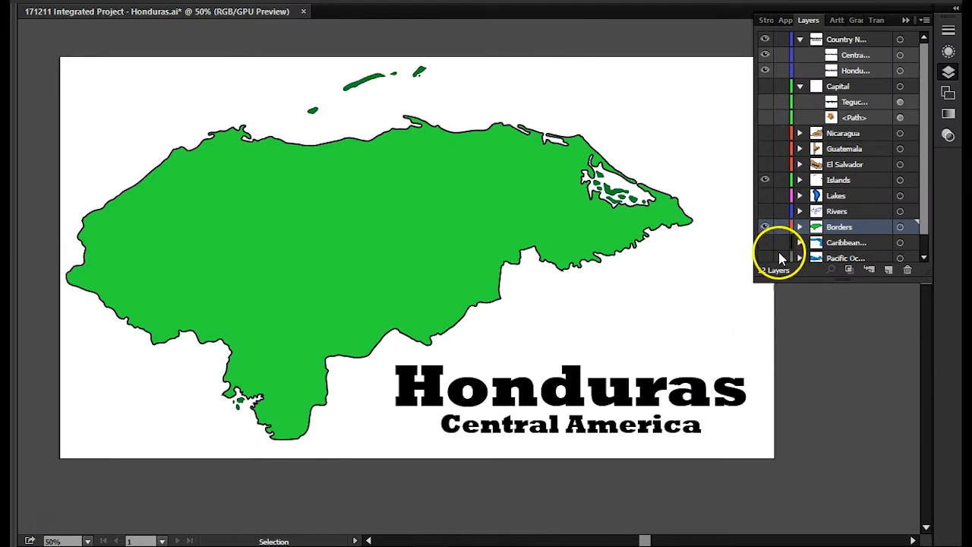
- Make the Capital layer visible together with its Tegucigalpa label and star marker
left_click(767, 87)
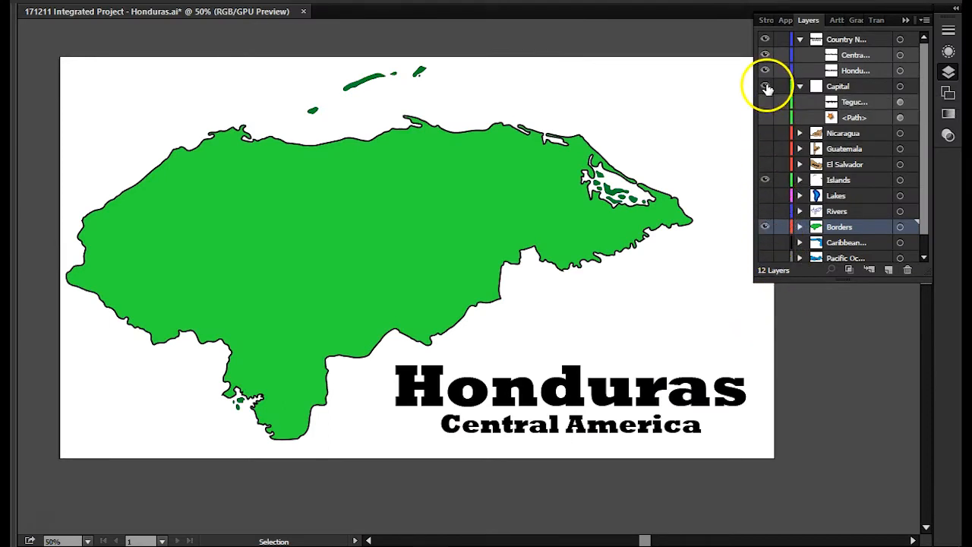
left_click(766, 104)
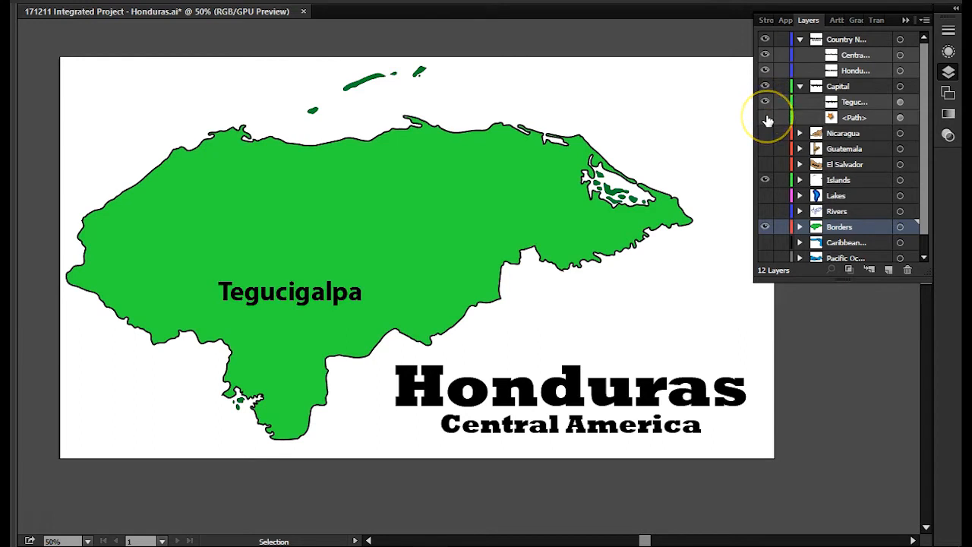
left_click(767, 118)
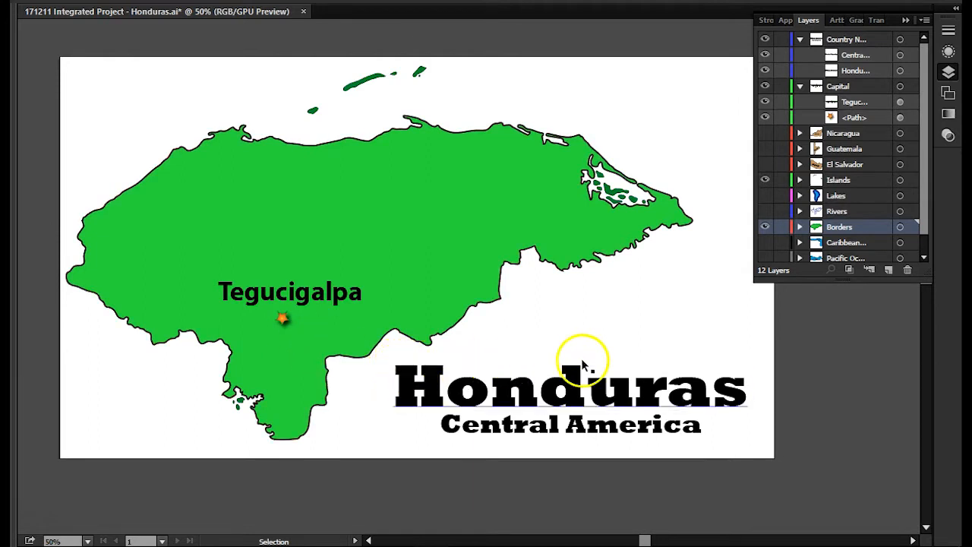
- Export the map as a PNG named "171213 Integrated Project - Honduras 02 Capital" and accept the existing PNG options
left_click(45, 6)
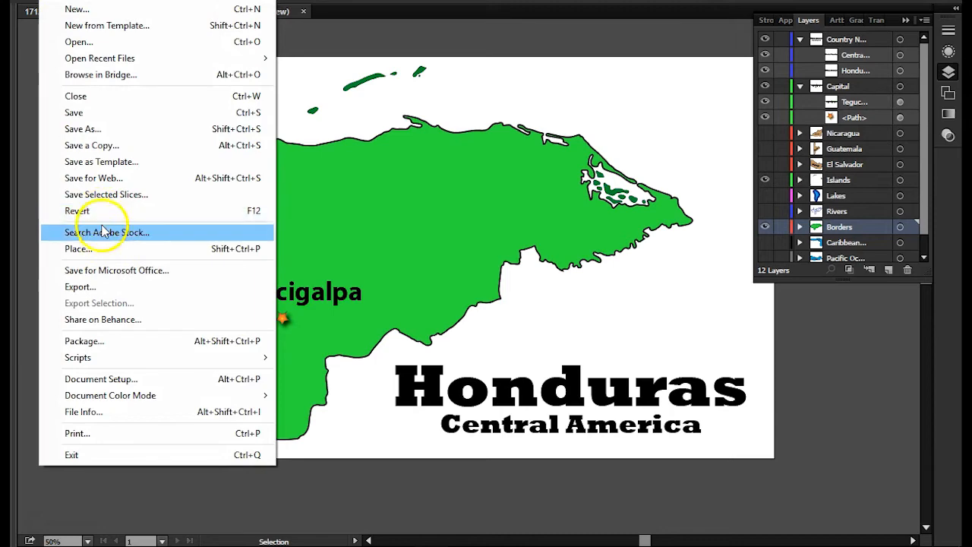
left_click(103, 284)
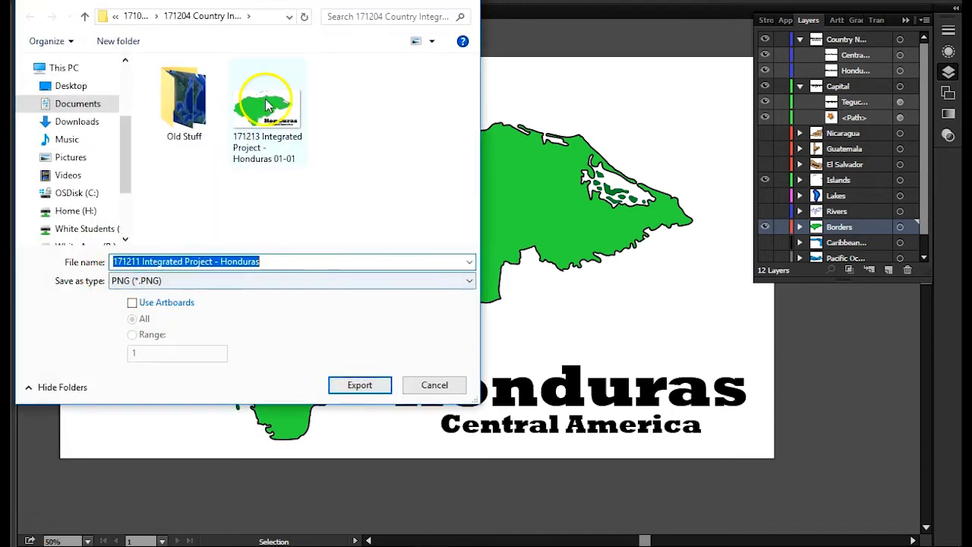
left_click(266, 114)
left_click(260, 262)
left_click_drag(262, 262, 397, 266)
type("02")
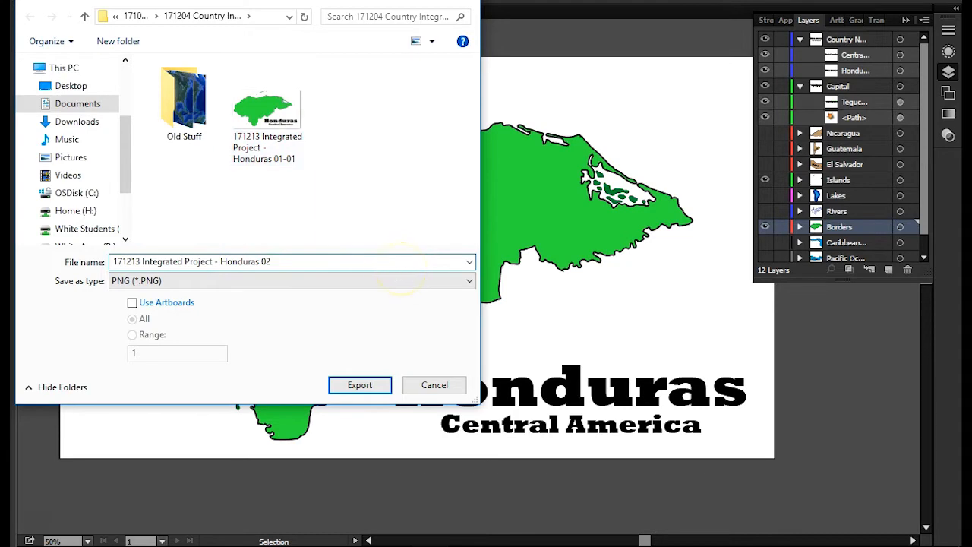
type(" Capital")
left_click(361, 384)
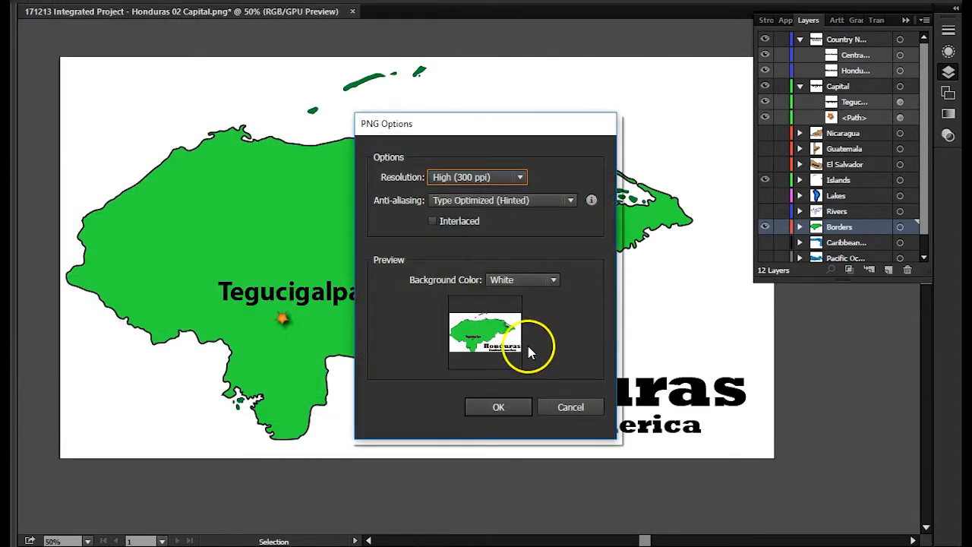
left_click(510, 406)
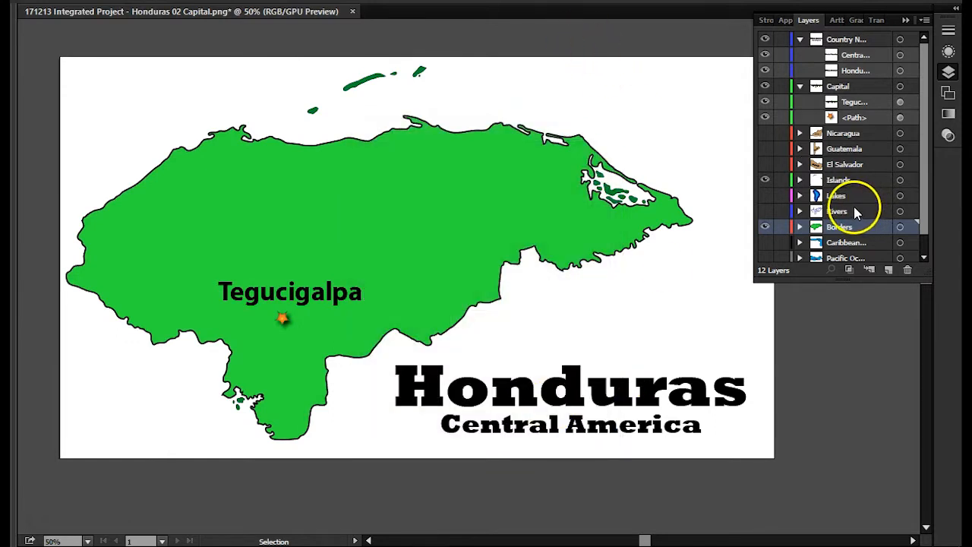
- Make the Rivers and Lakes layers visible and hide the Tegucigalpa label, leaving the capital's star shown
left_click(763, 211)
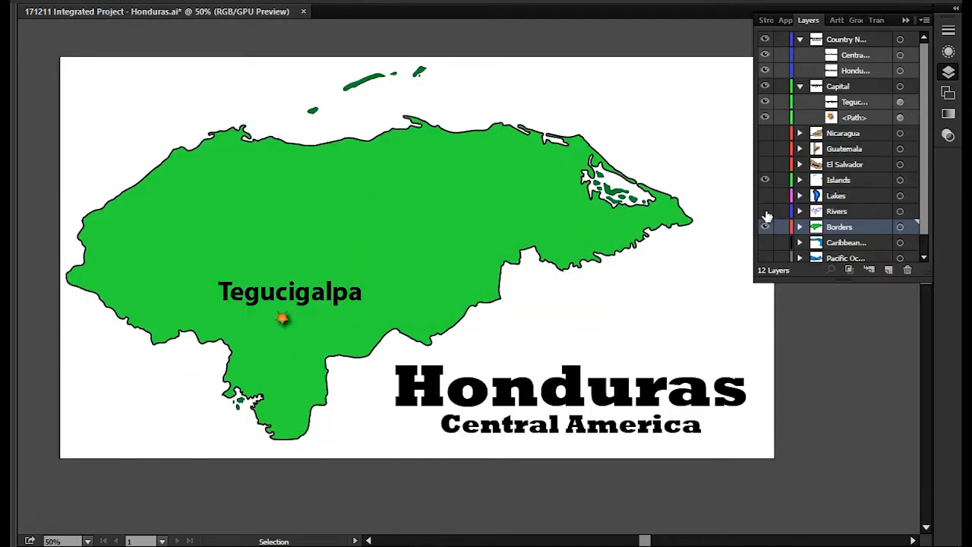
left_click(765, 197)
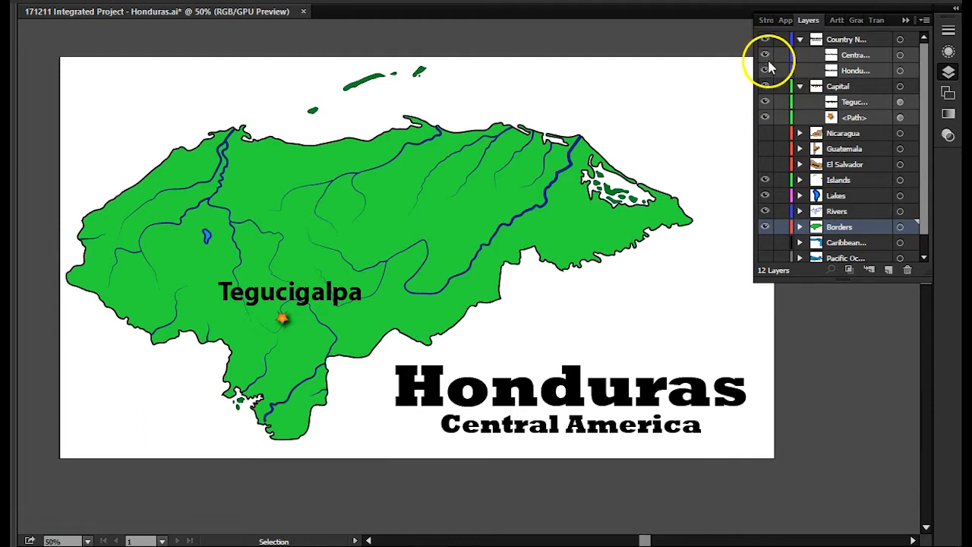
left_click(766, 102)
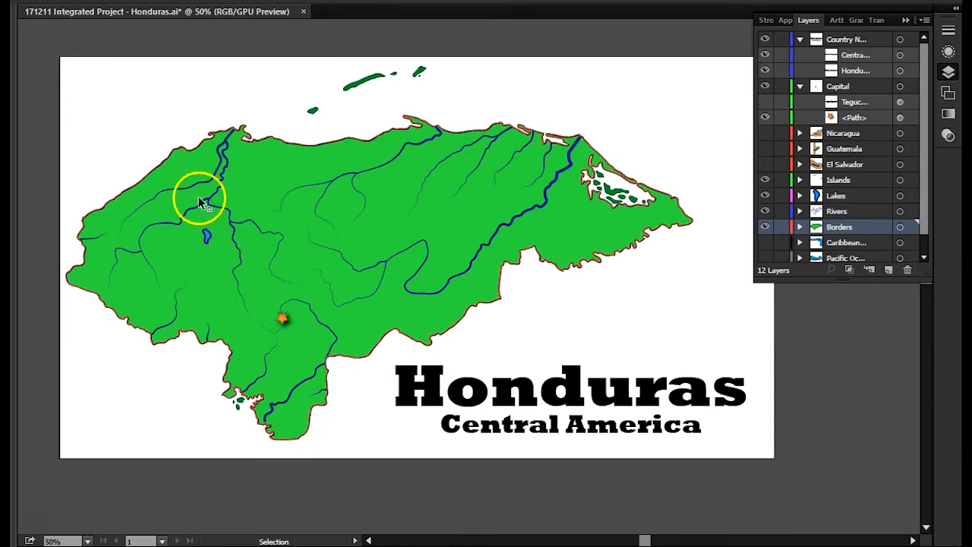
- Export the map as a PNG named "171213 Integrated Project - Honduras 03 Rivers and Lakes" and accept the existing PNG options
left_click(52, 6)
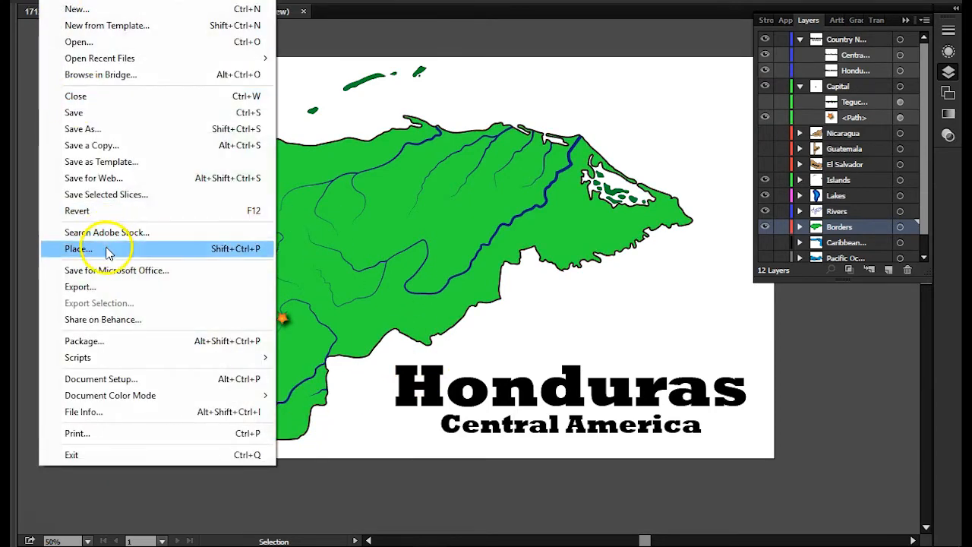
left_click(113, 286)
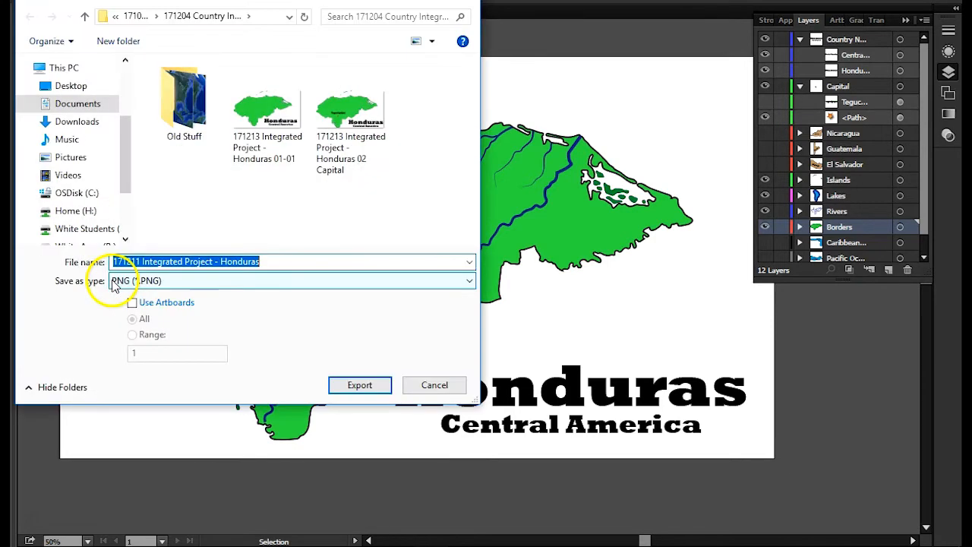
left_click(200, 261)
left_click(343, 150)
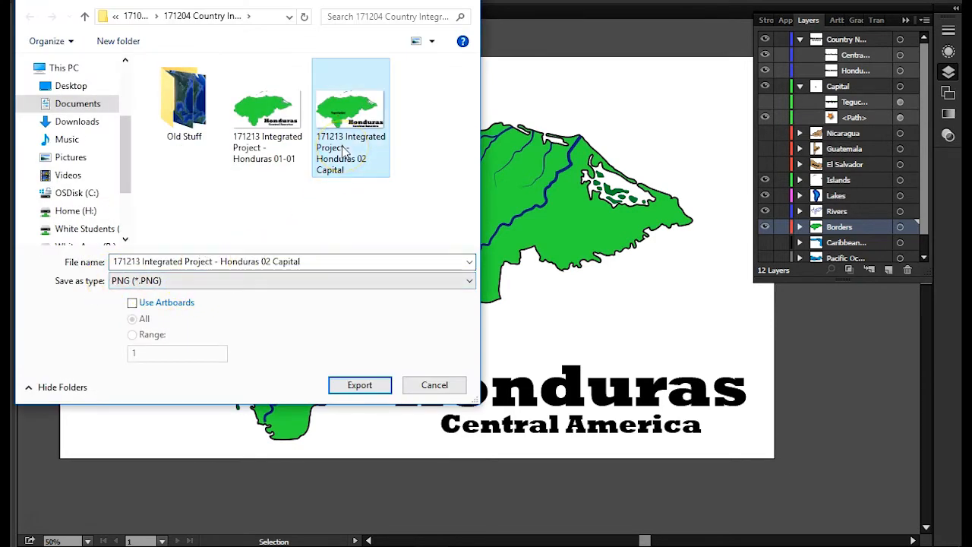
left_click(265, 260)
left_click_drag(265, 261, 438, 294)
type("3")
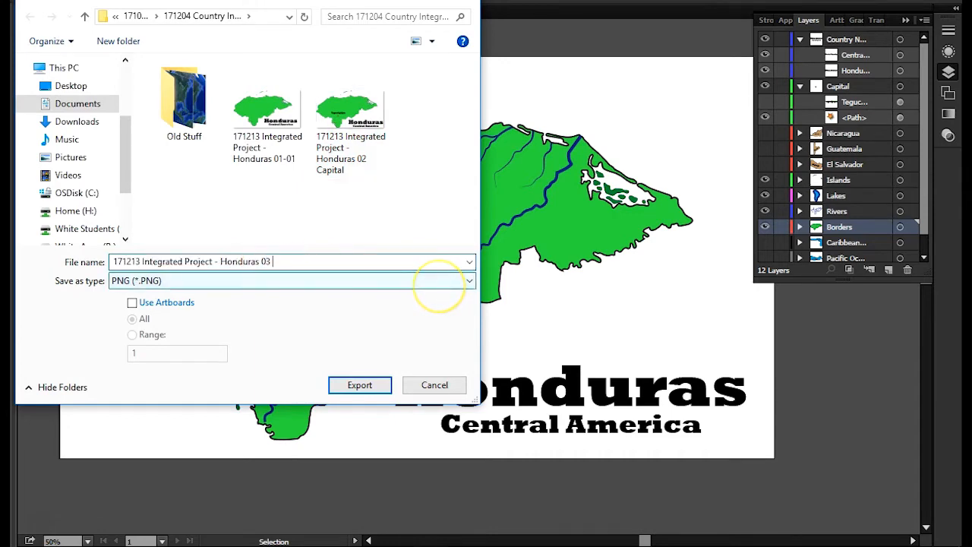
type(" Rivers and Lake")
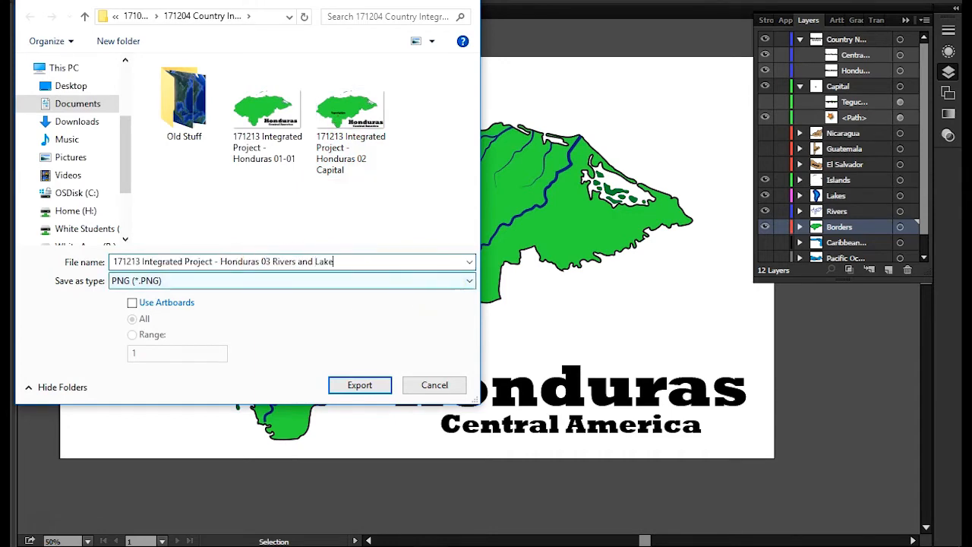
type("s")
key("Return")
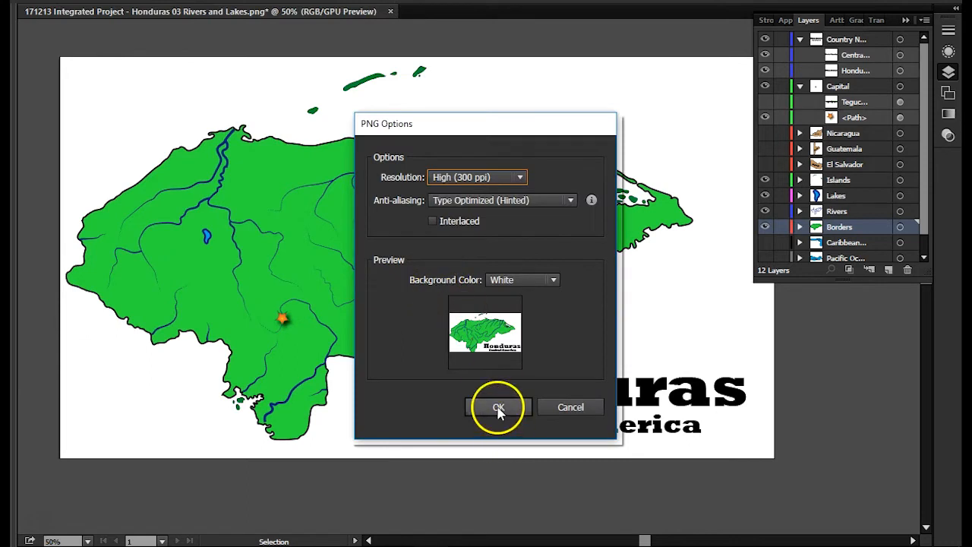
left_click(497, 407)
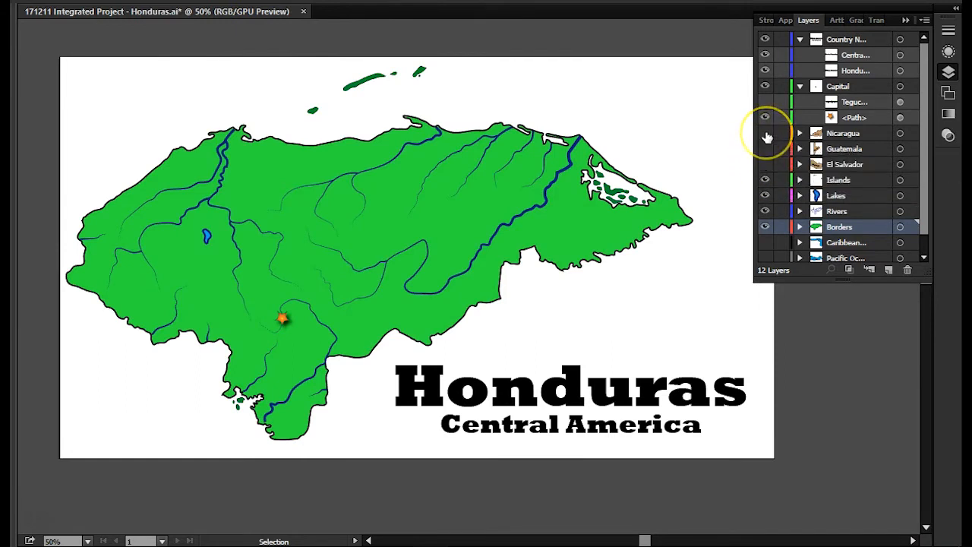
- Make the Nicaragua layer visible and hide the country name layer holding the Honduras and Central America titles
left_click(765, 133)
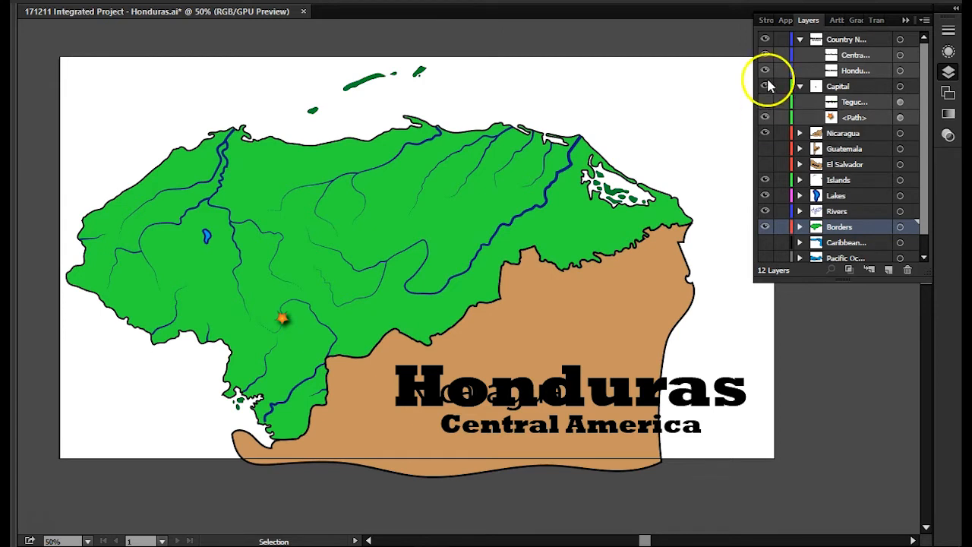
left_click(765, 39)
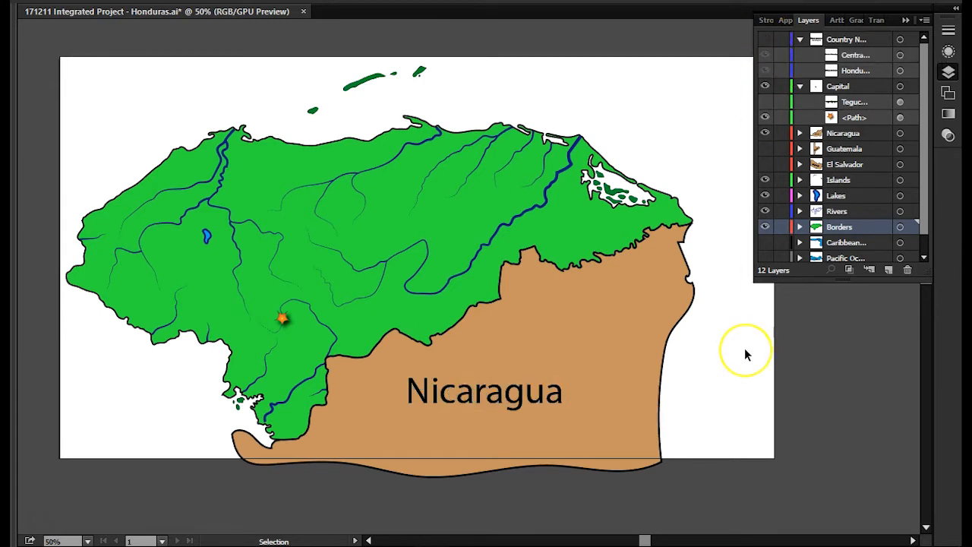
left_click(660, 402)
- Export the map as a PNG named "171213 Integrated Project - Honduras 04 Nicaragua" with the existing PNG options
left_click(25, 3)
left_click(111, 287)
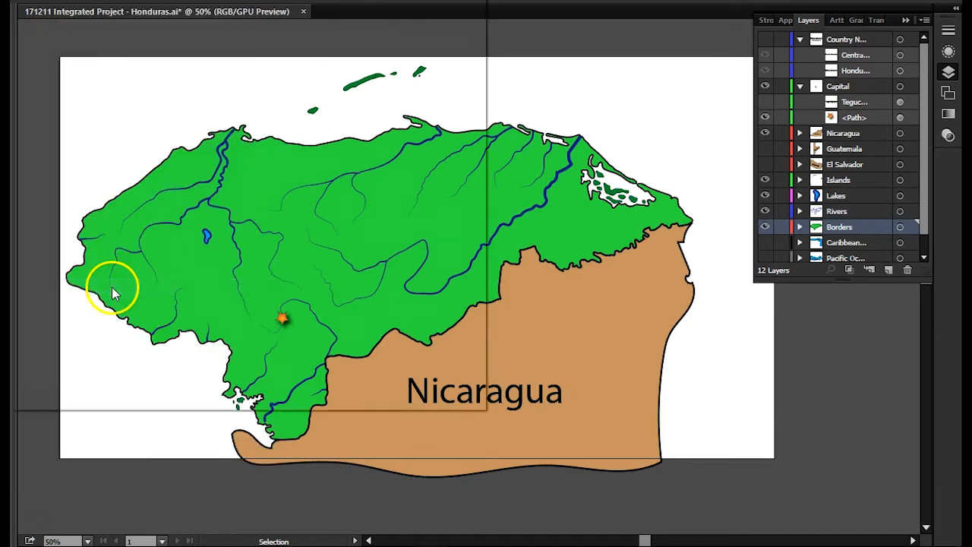
left_click(413, 129)
left_click(265, 262)
left_click_drag(263, 262, 430, 289)
type("04 N")
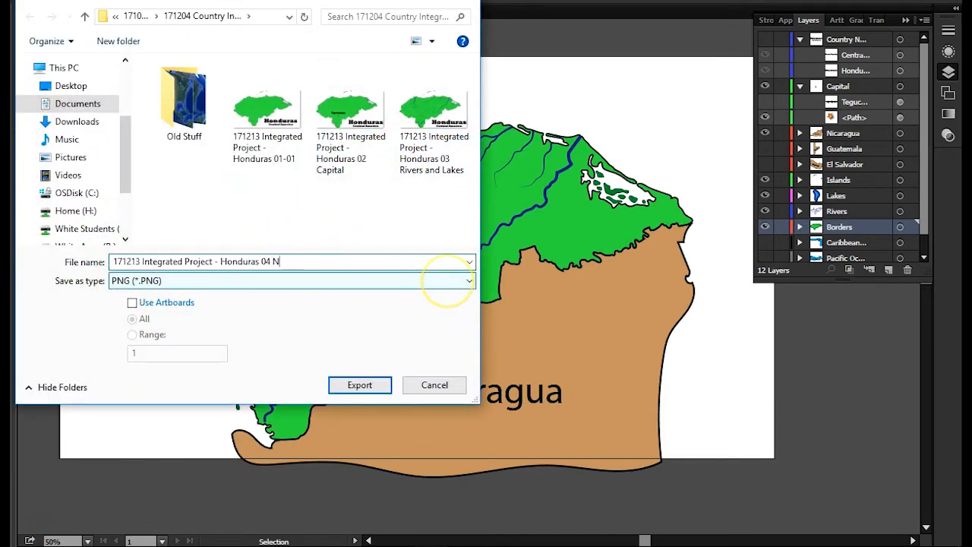
type("icaragua")
key("Return")
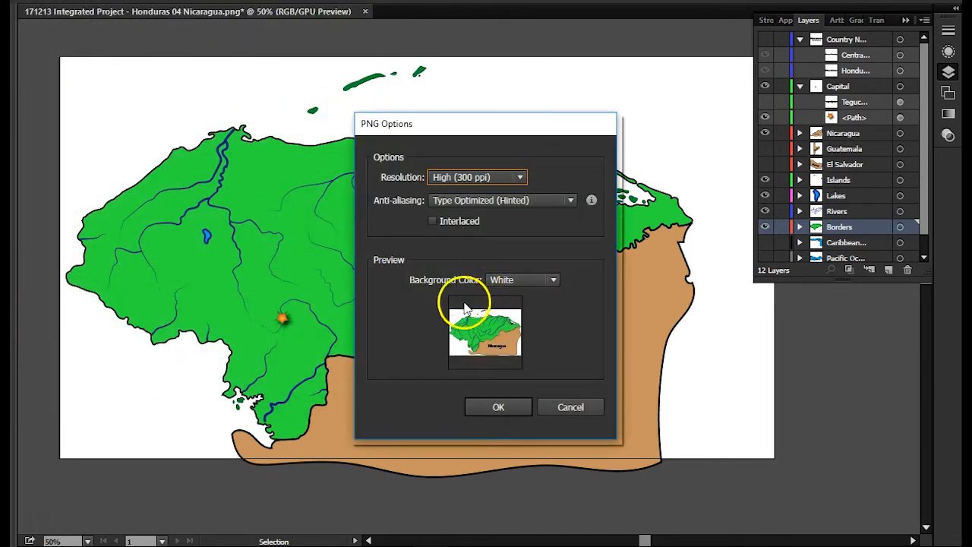
left_click(495, 408)
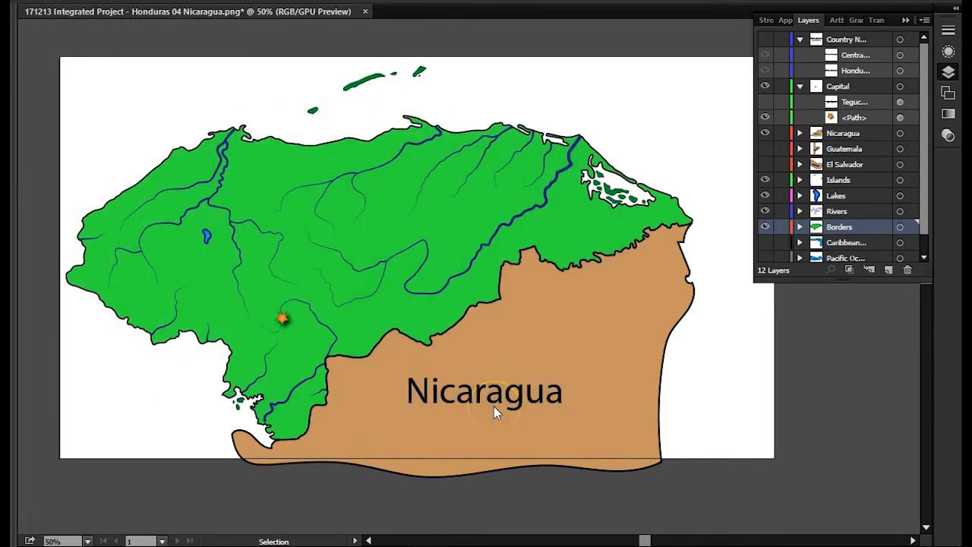
- Switch to File Explorer and delete the Honduras 02 Capital, 03 Rivers and Lakes, and 04 Nicaragua images from the project folder
left_click(355, 542)
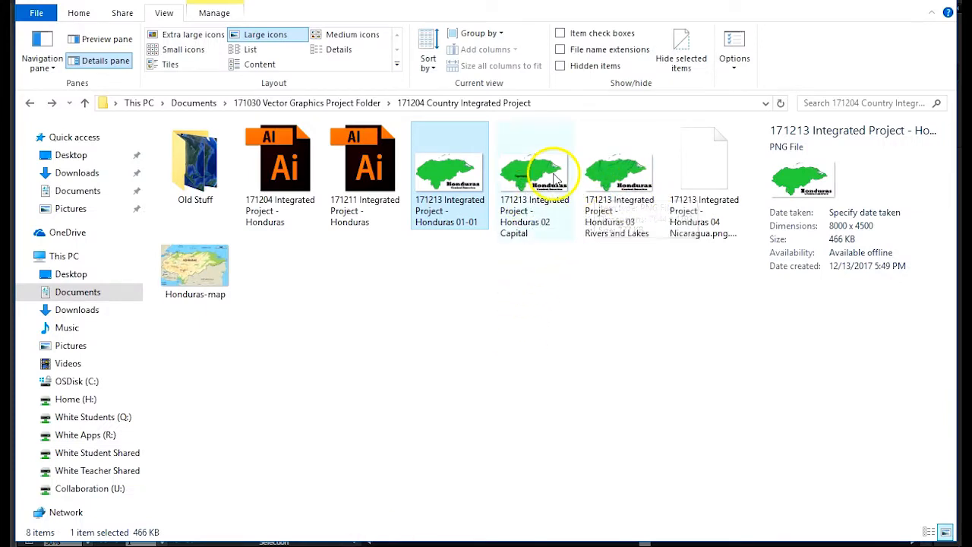
left_click(552, 188)
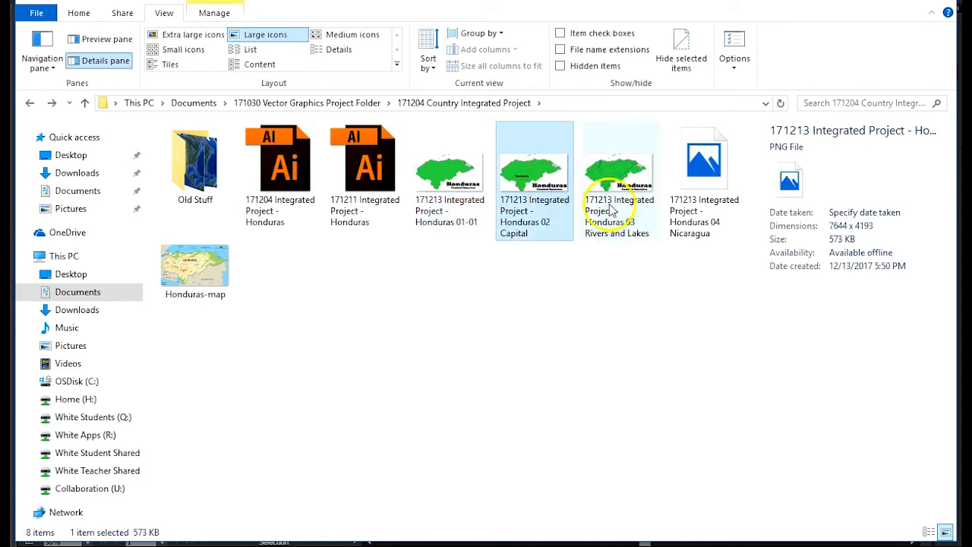
left_click(704, 183, "shift")
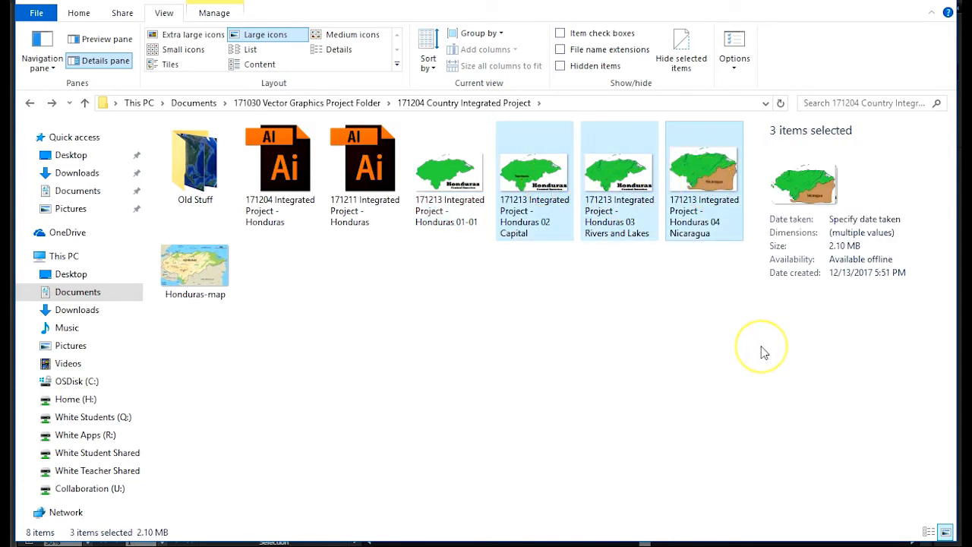
key("Delete")
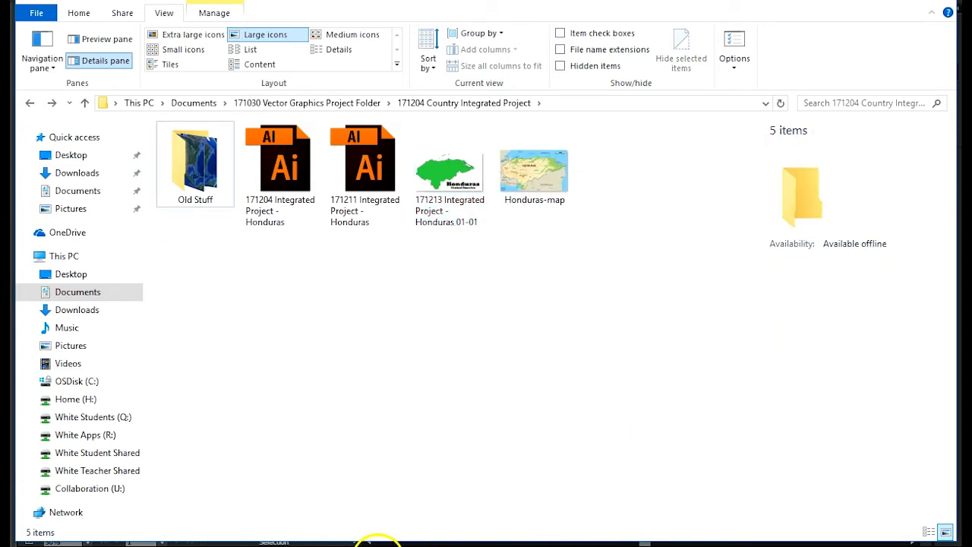
- Rename the remaining exported PNG to "171213 Integrated Project - Honduras 01" and return to Illustrator
mouse_move(400, 542)
left_click(460, 224)
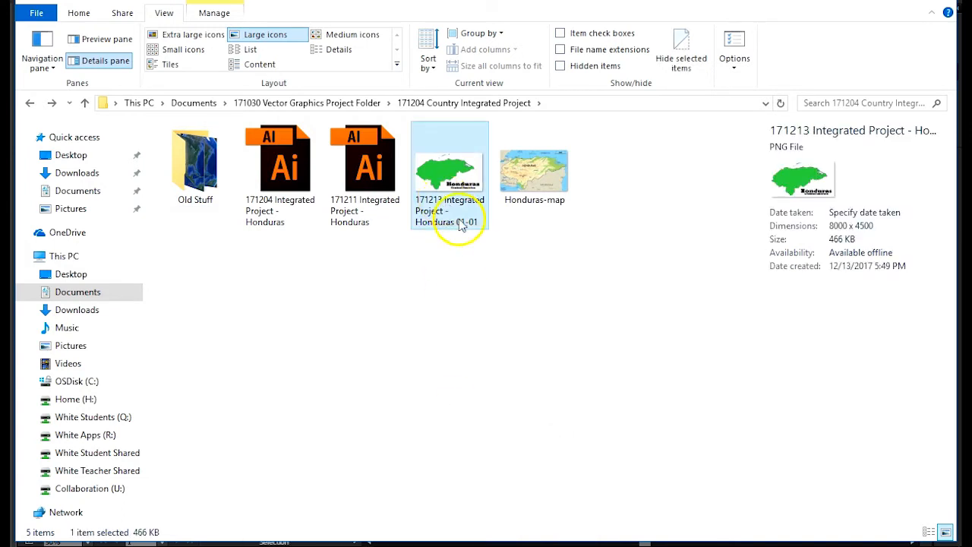
left_click(463, 227)
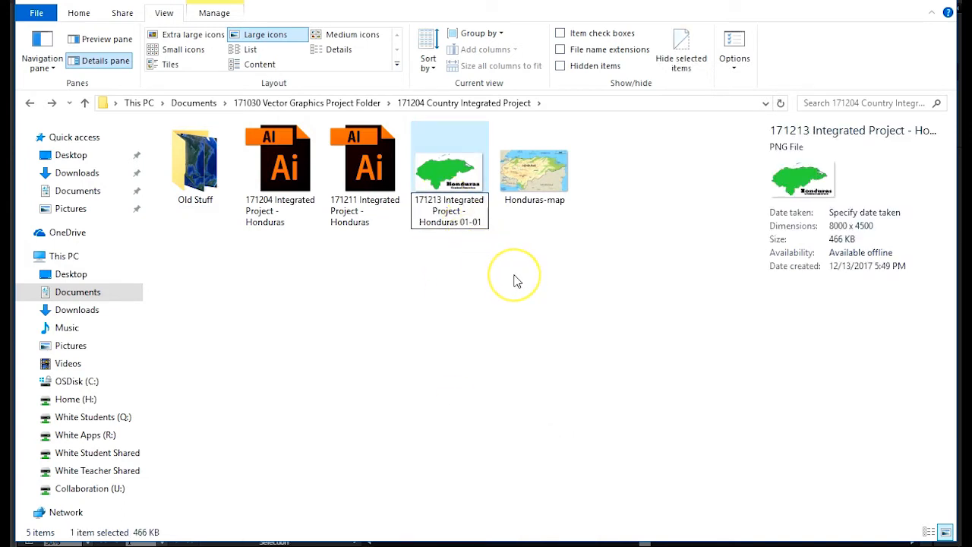
key("Return")
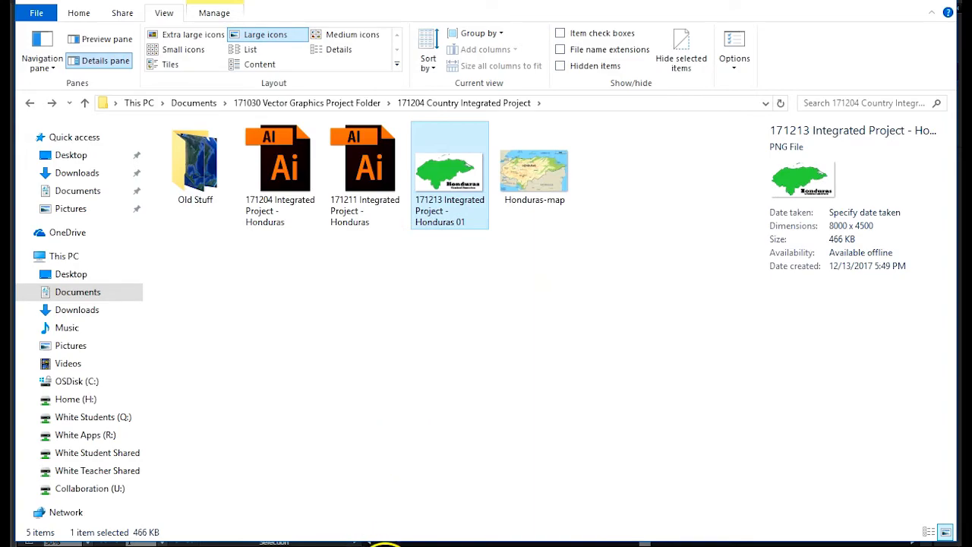
left_click(428, 546)
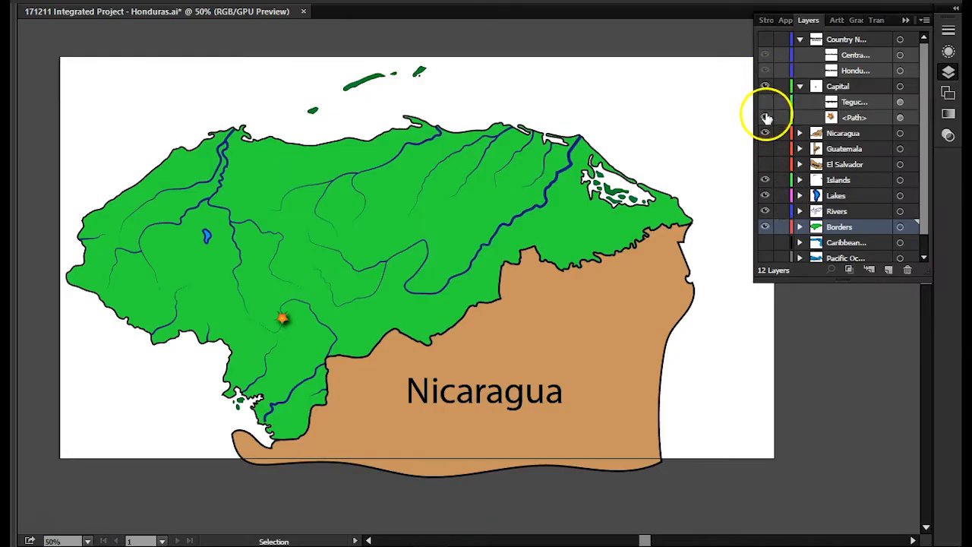
- Hide the Rivers, Lakes and Nicaragua layers, and show the Tegucigalpa label, the capital's star and the country name layer
left_click_drag(767, 211, 765, 182)
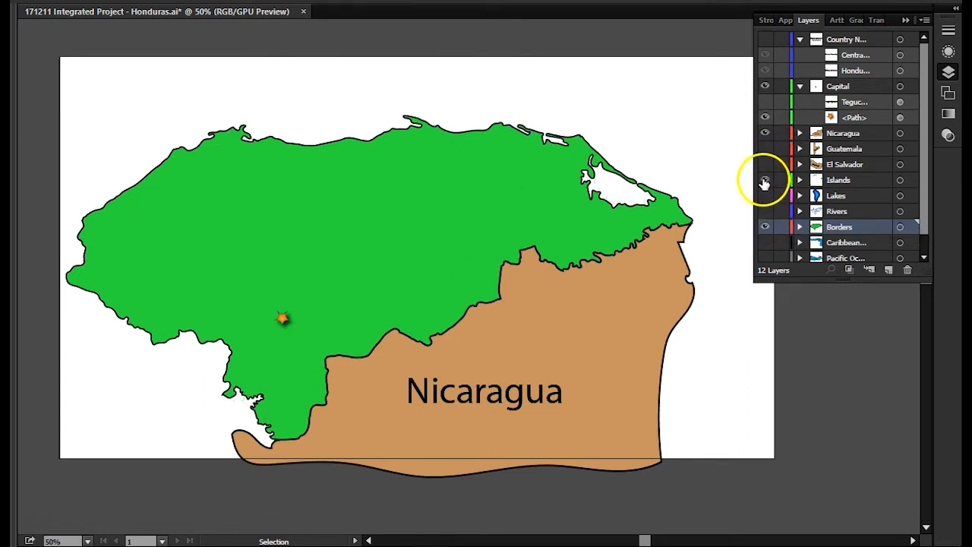
left_click(764, 182)
left_click_drag(769, 133, 765, 117)
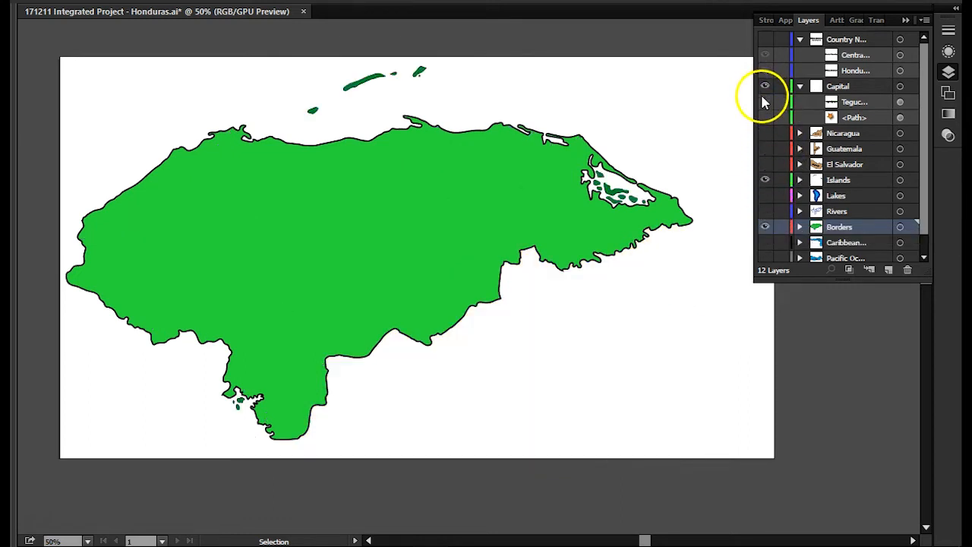
left_click(765, 102)
left_click(765, 117)
left_click(776, 86)
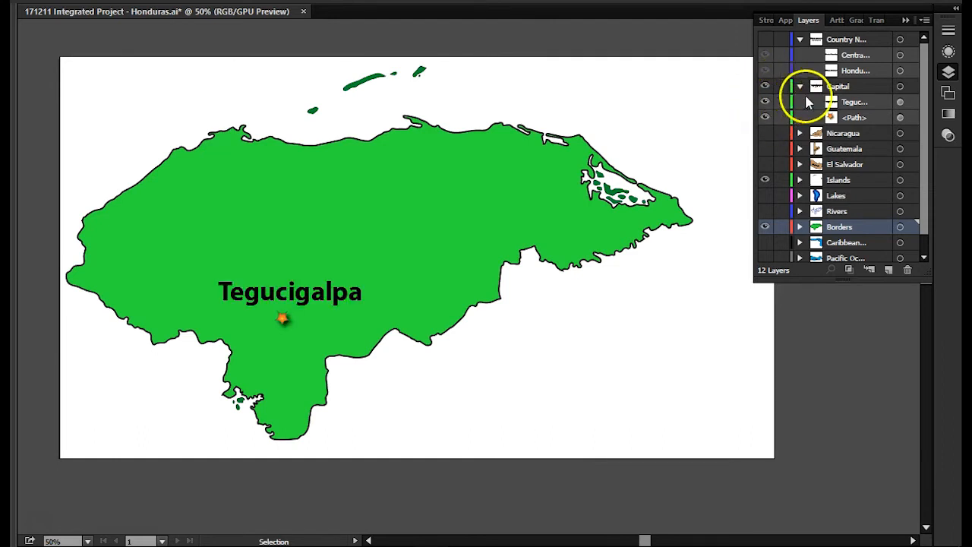
left_click(765, 40)
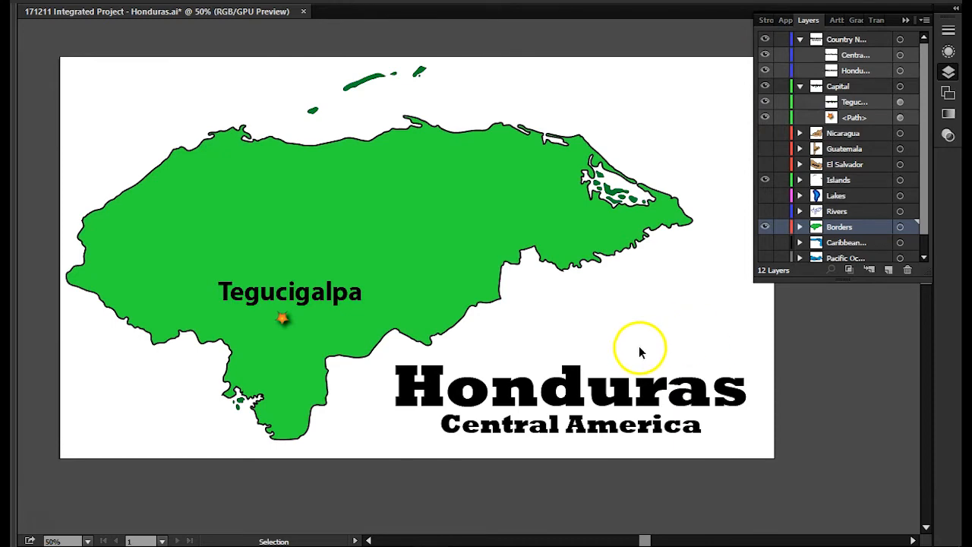
- Export the map as a PNG named "171213 Integrated Project - Honduras 02 Capital" with Use Artboards enabled for all artboards, accepting the PNG options
left_click(57, 3)
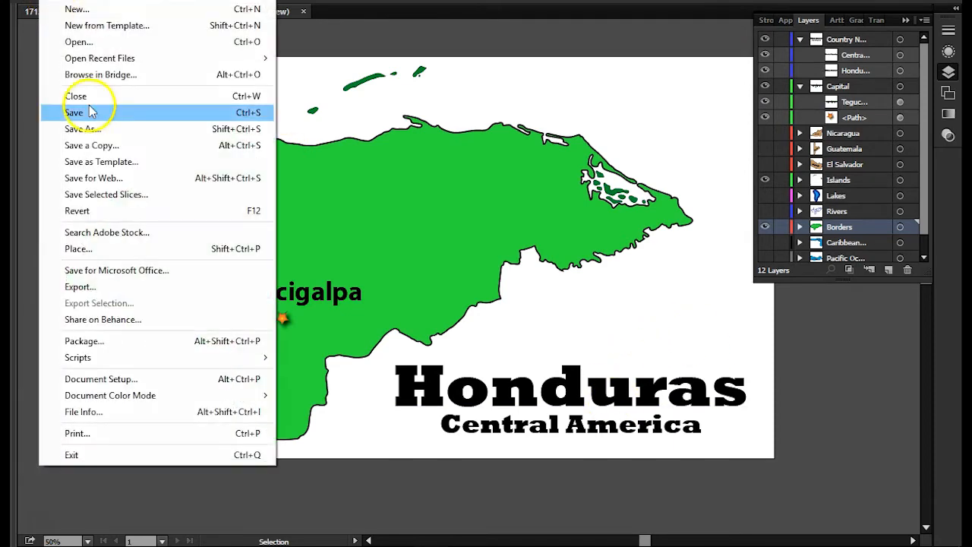
left_click(105, 284)
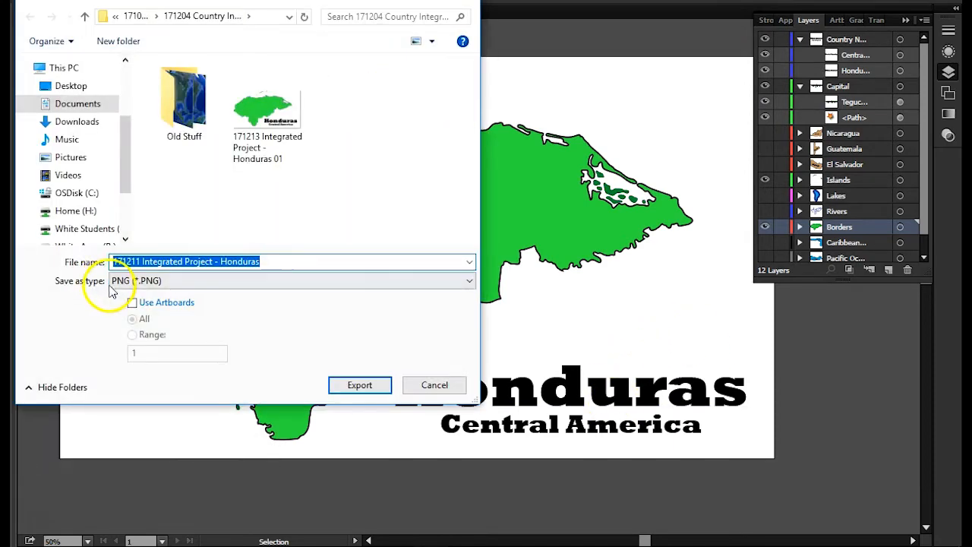
left_click(133, 302)
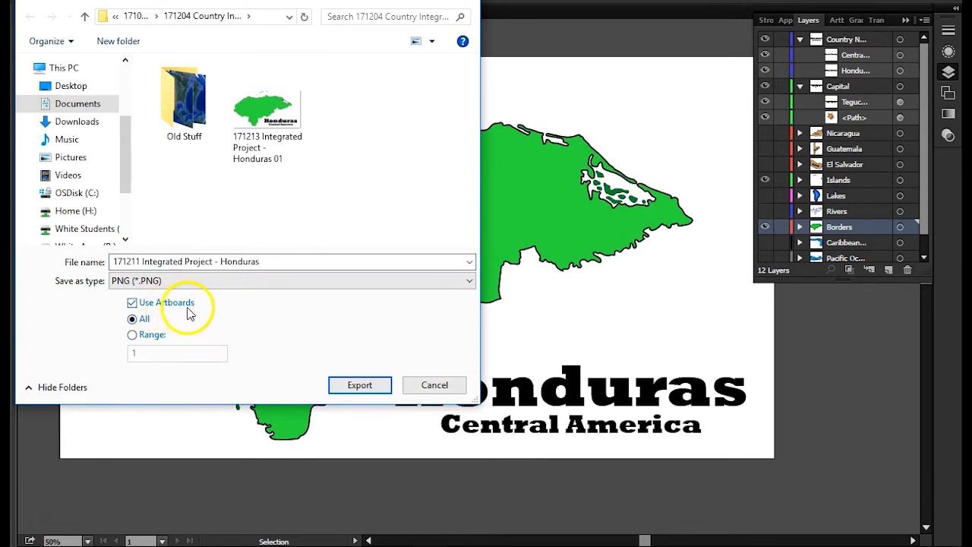
left_click(266, 129)
left_click(268, 262)
key("End")
key("shift+Left")
type("2 C")
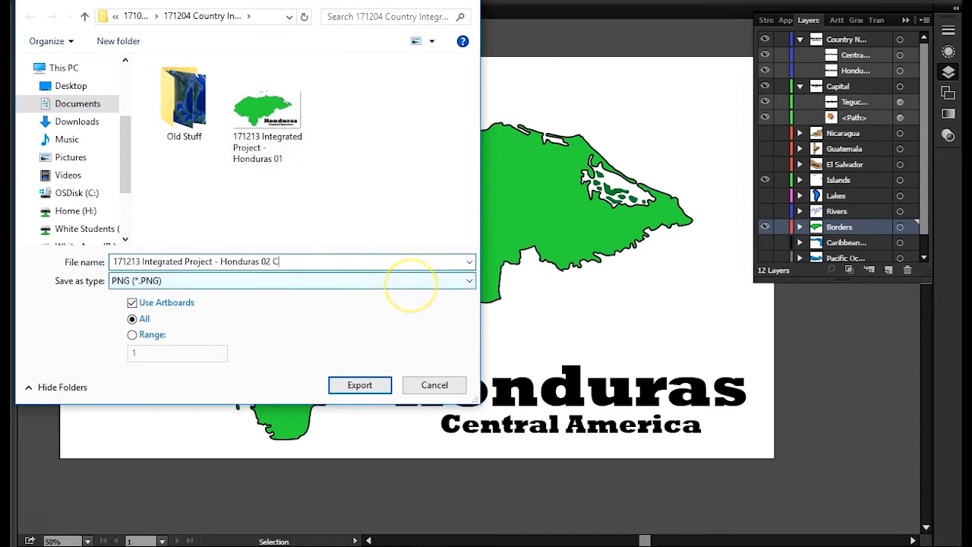
type("apital")
key("Return")
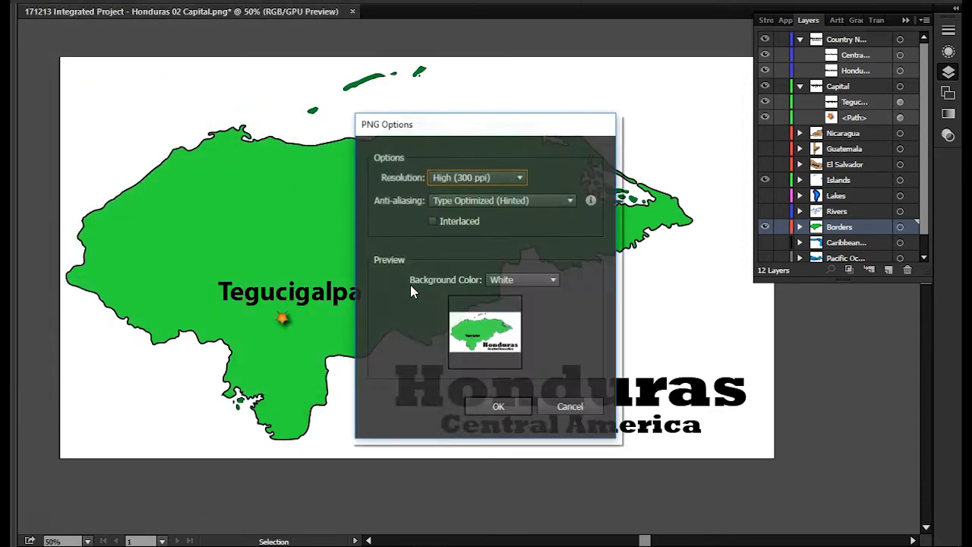
left_click(498, 407)
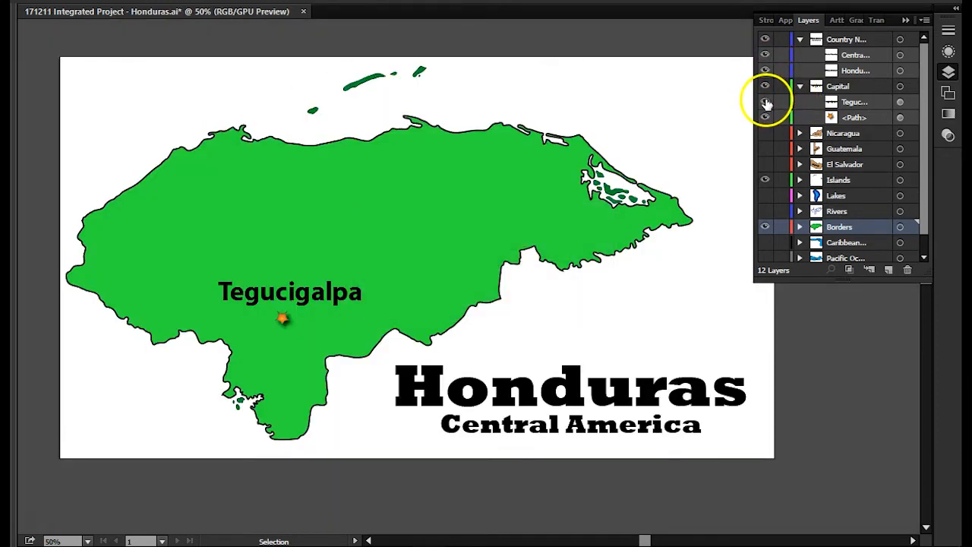
- Hide the Tegucigalpa label and make the Rivers and Lakes layers visible
left_click(765, 102)
left_click(765, 212)
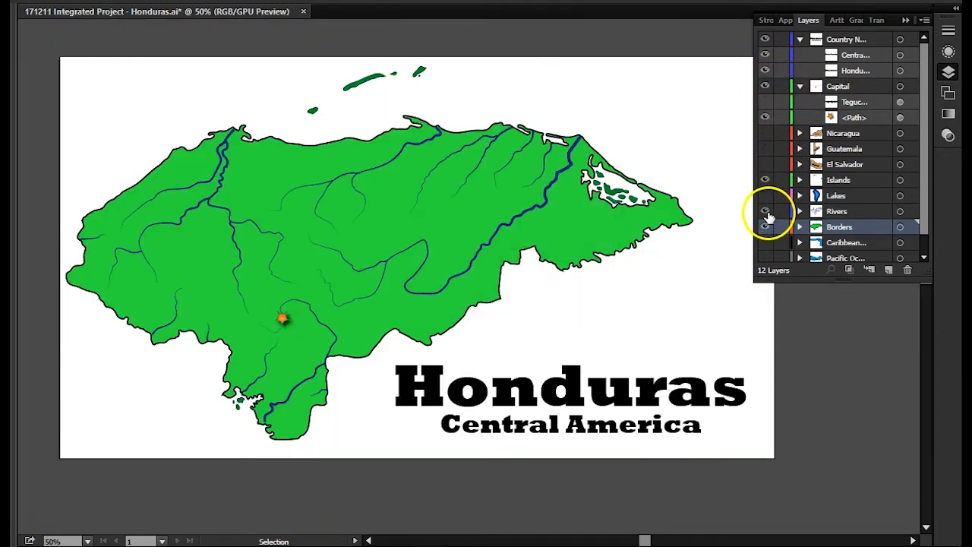
left_click(765, 196)
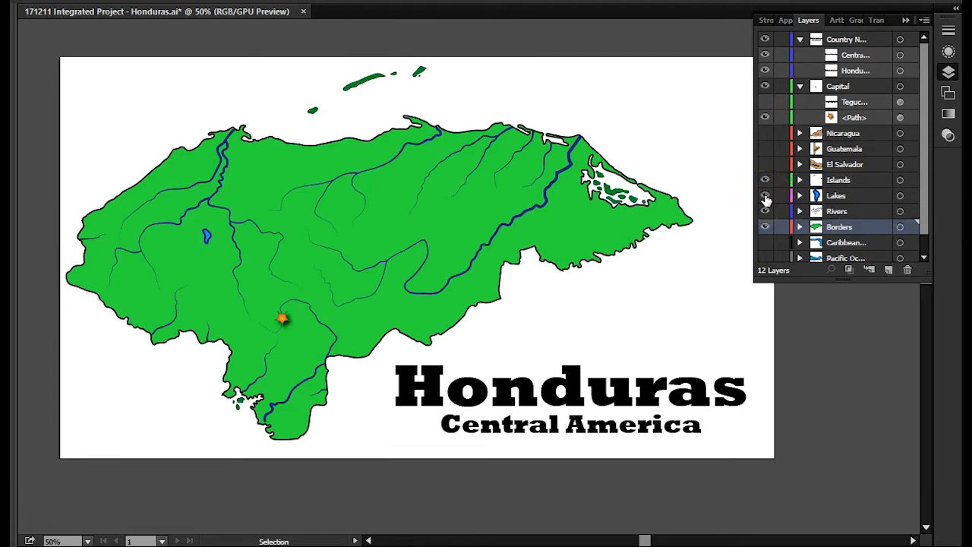
- Export the map as a PNG named "171213 Integrated Project - Honduras 03 Lakes and Rivers" with Use Artboards enabled for all artboards, accepting the PNG options
left_click(19, 2)
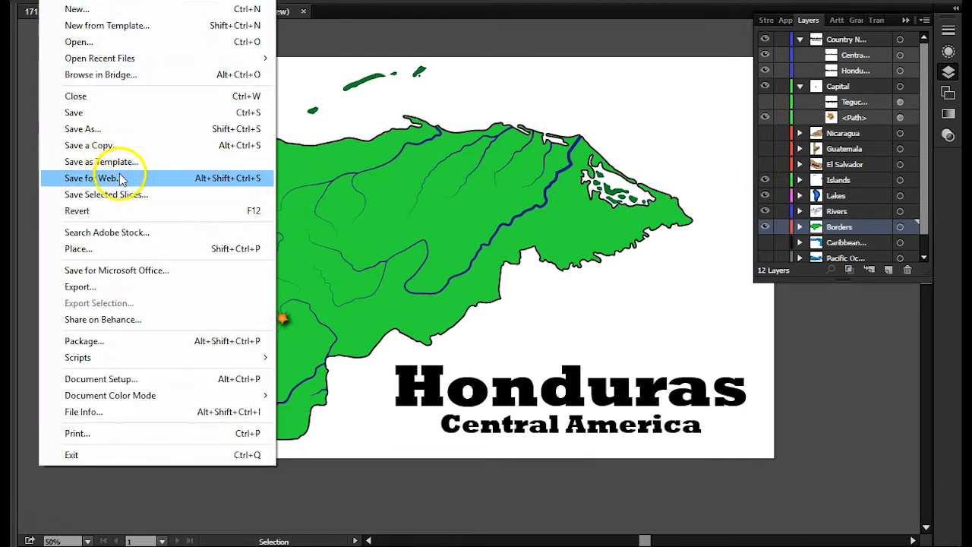
left_click(80, 287)
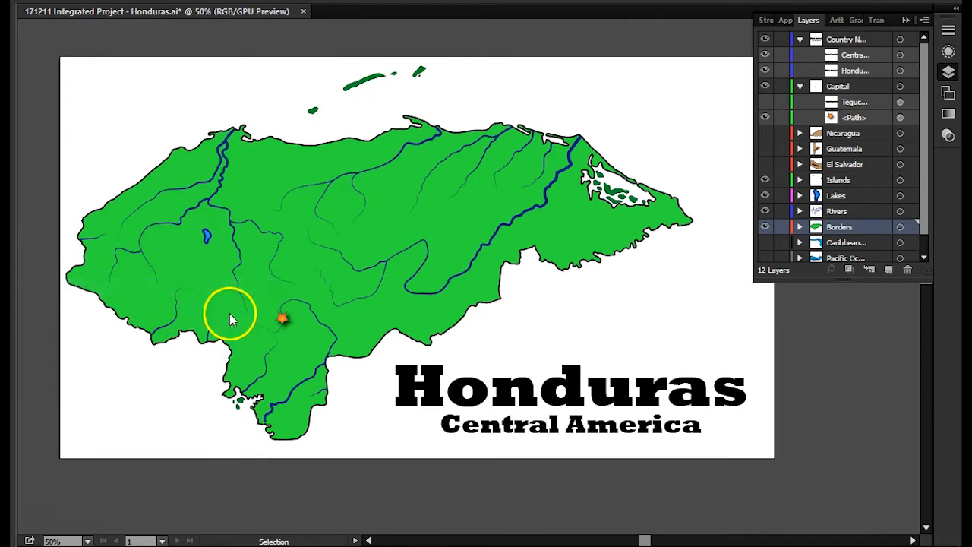
left_click(133, 303)
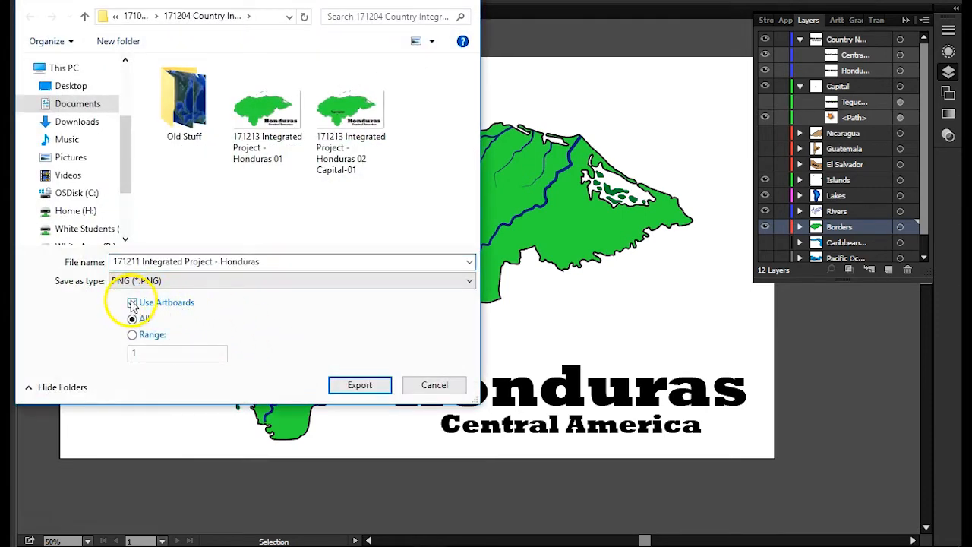
left_click(313, 176)
left_click(293, 261)
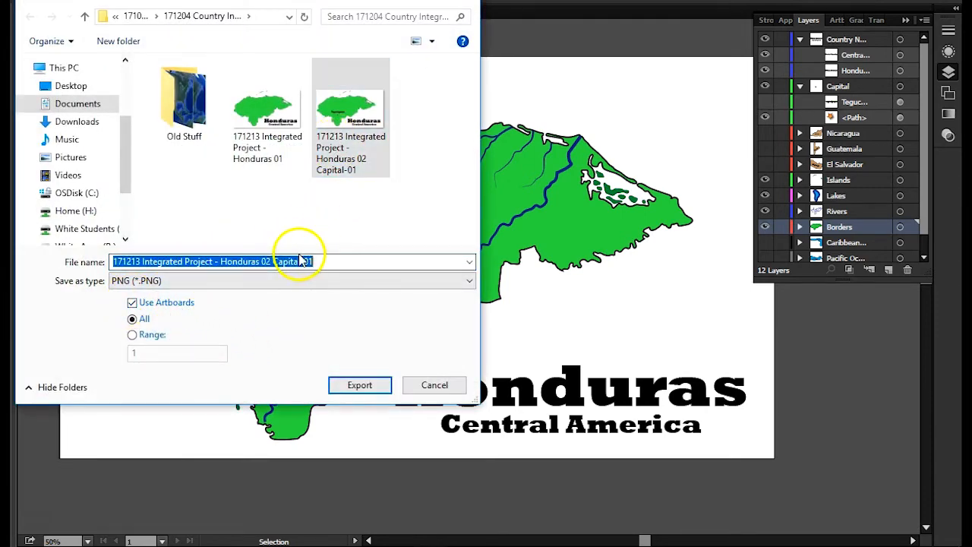
left_click(294, 261)
left_click_drag(268, 261, 378, 289)
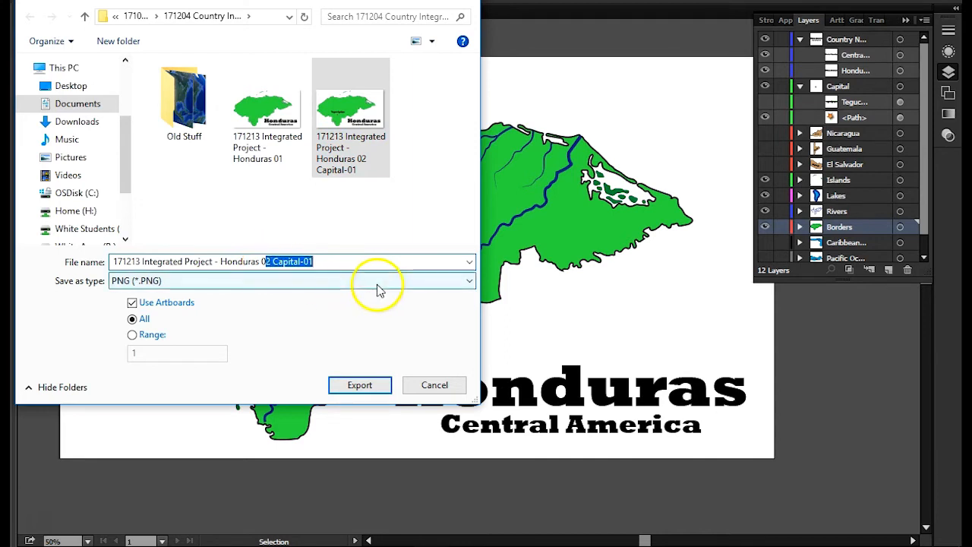
type("3")
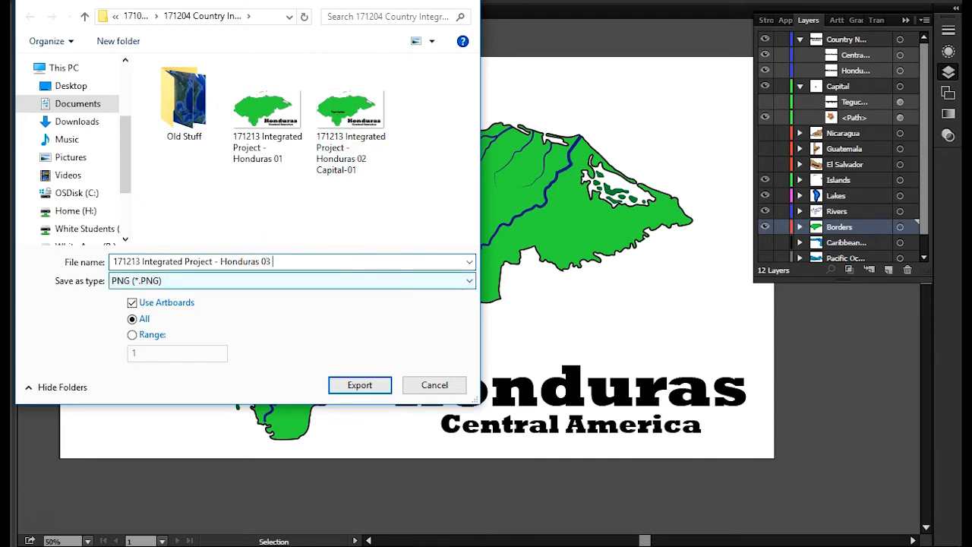
type(" Lakes and Rivers")
key("Return")
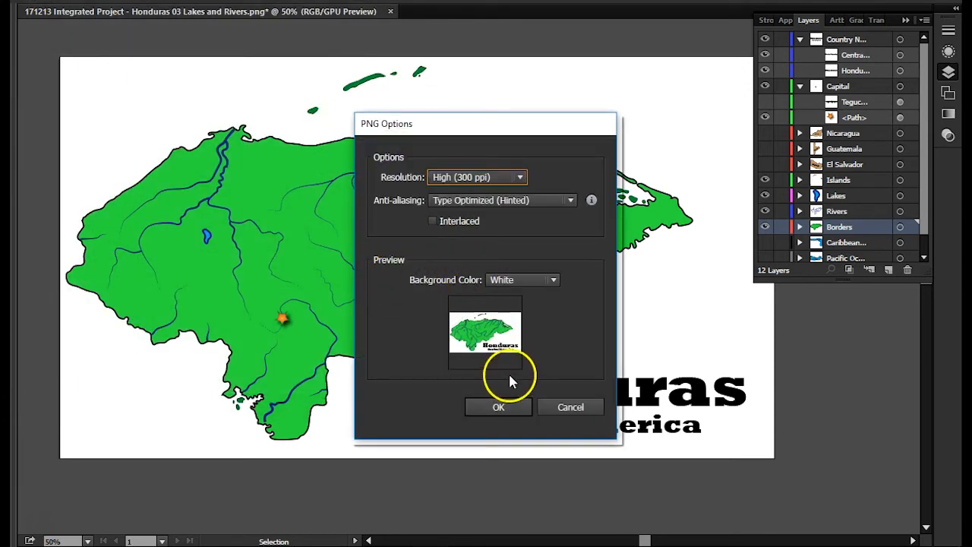
left_click(498, 407)
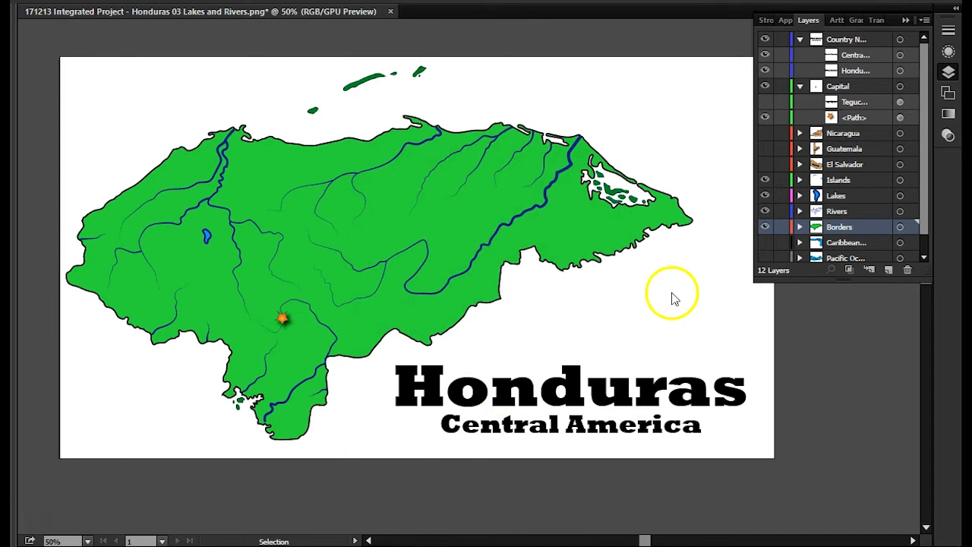
- Make the Nicaragua layer visible and hide the country name layer
left_click(775, 141)
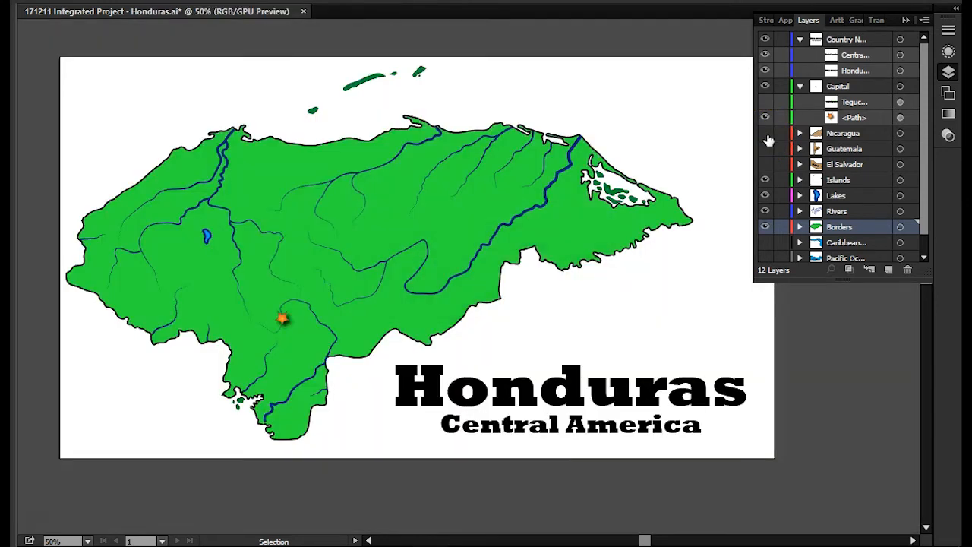
left_click(768, 137)
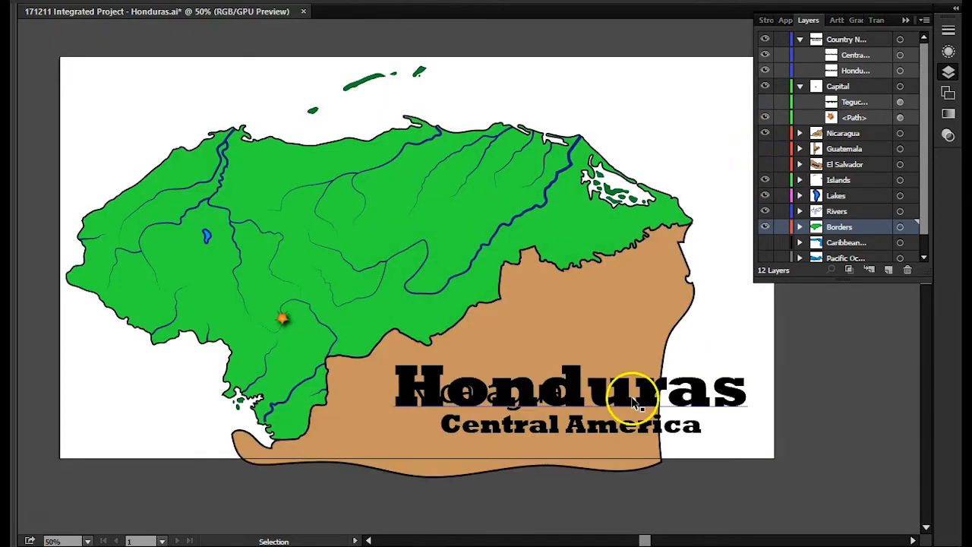
left_click(764, 39)
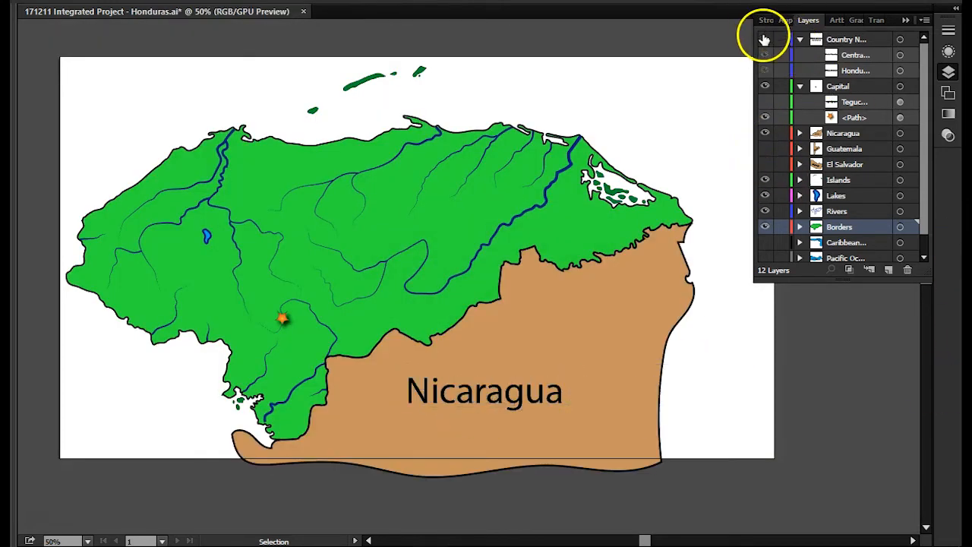
- Export the map as a PNG named "171213 Integrated Project - Honduras 04 Nicaragua" with Use Artboards enabled for all artboards, accepting the PNG options
left_click(51, 1)
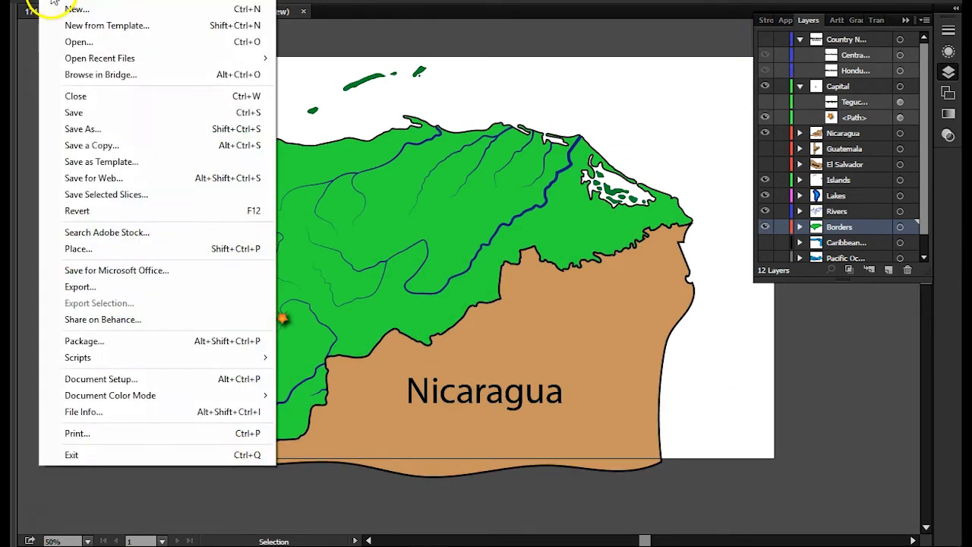
left_click(76, 287)
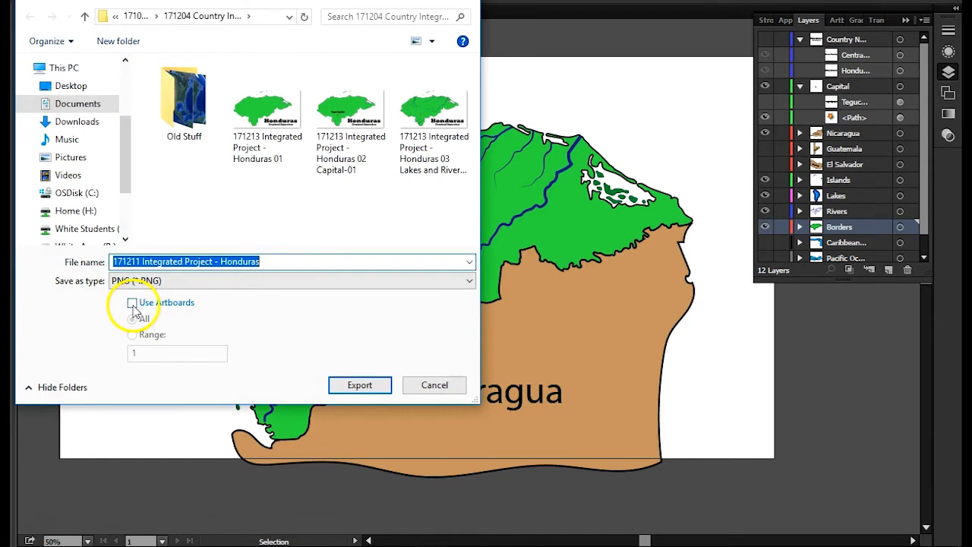
left_click(132, 302)
left_click(410, 160)
left_click(281, 261)
left_click_drag(264, 261, 529, 302)
type("4")
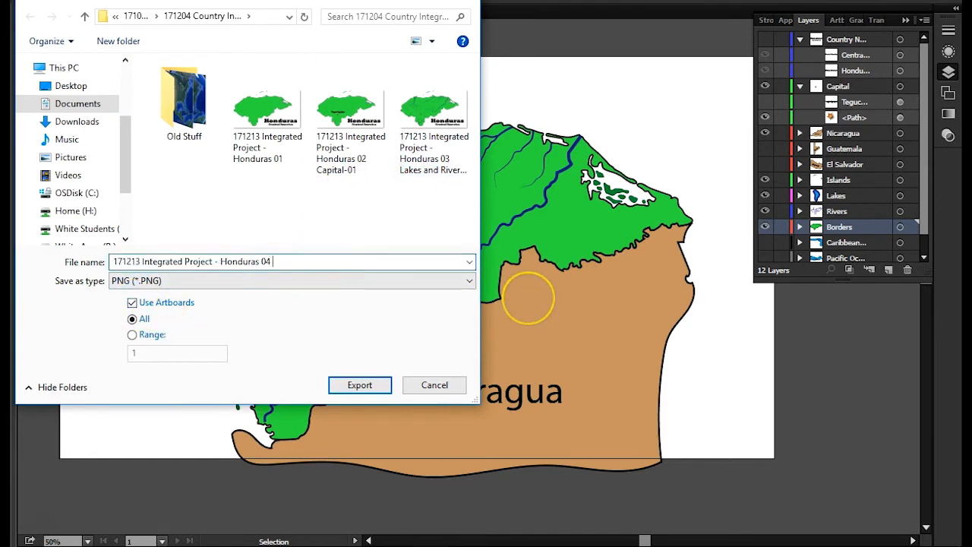
type(" Nicaragua")
key("Return")
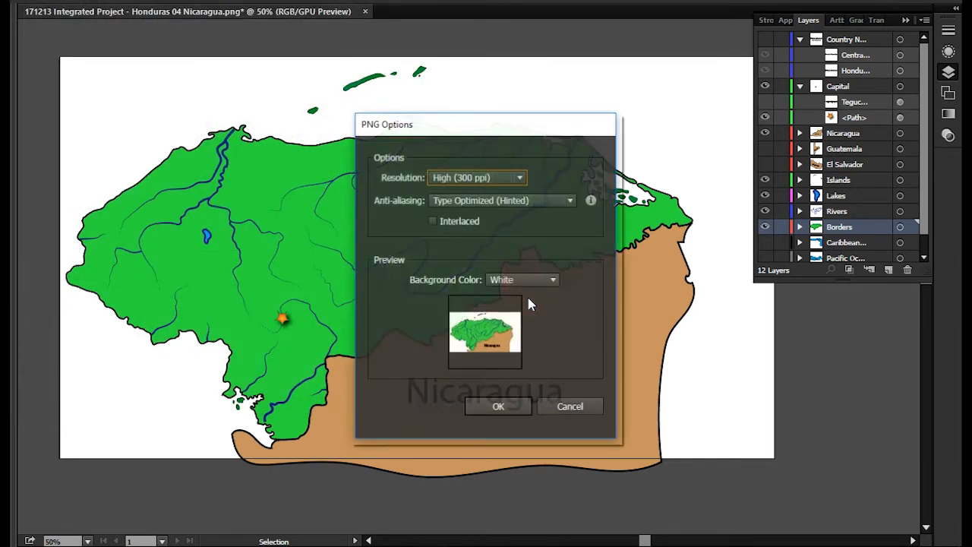
left_click(482, 407)
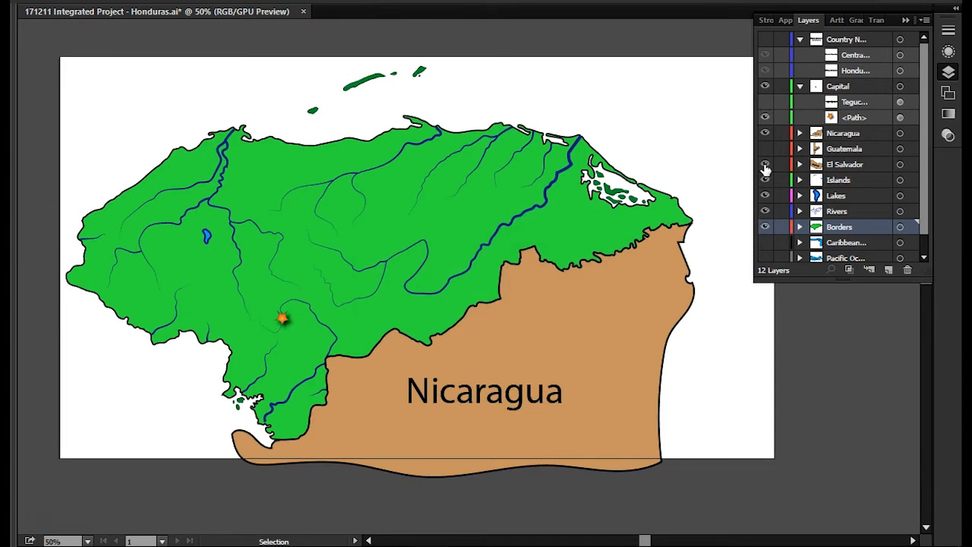
- Show the El Salvador layer and export the map using all artboards as a PNG named "171213 Integrated Project - Honduras 05 El Salvador"
left_click(765, 164)
left_click(50, 0)
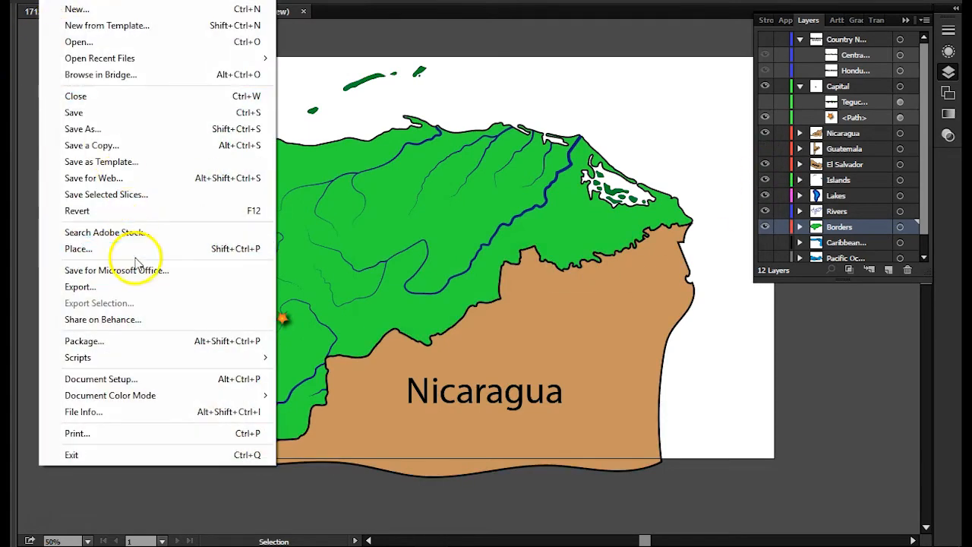
left_click(138, 287)
left_click(134, 303)
left_click(175, 205)
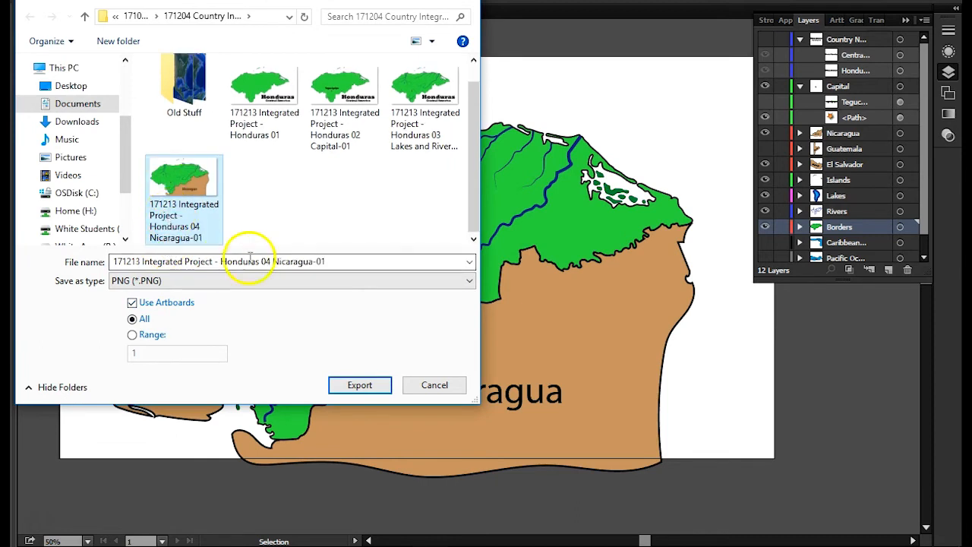
left_click_drag(265, 261, 573, 320)
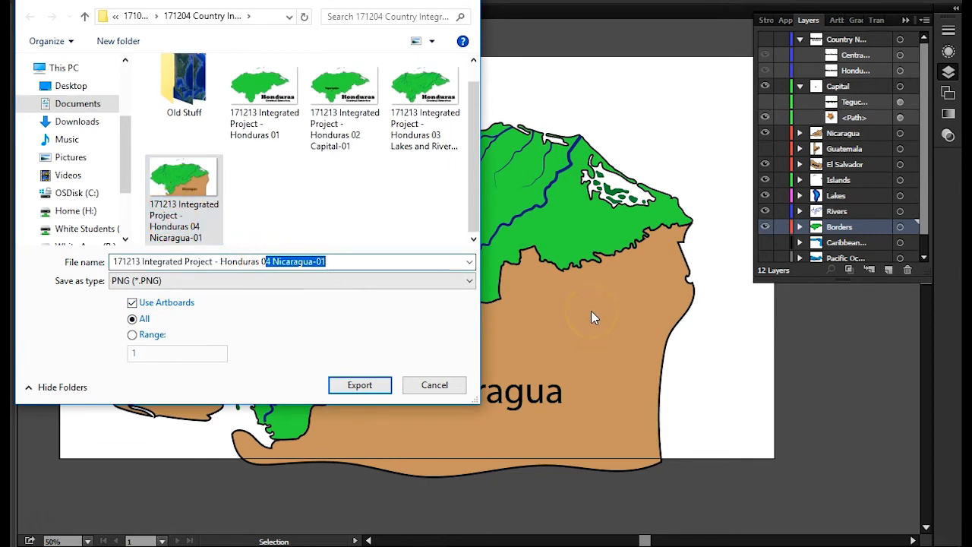
type("5 El Salvador")
key("Return")
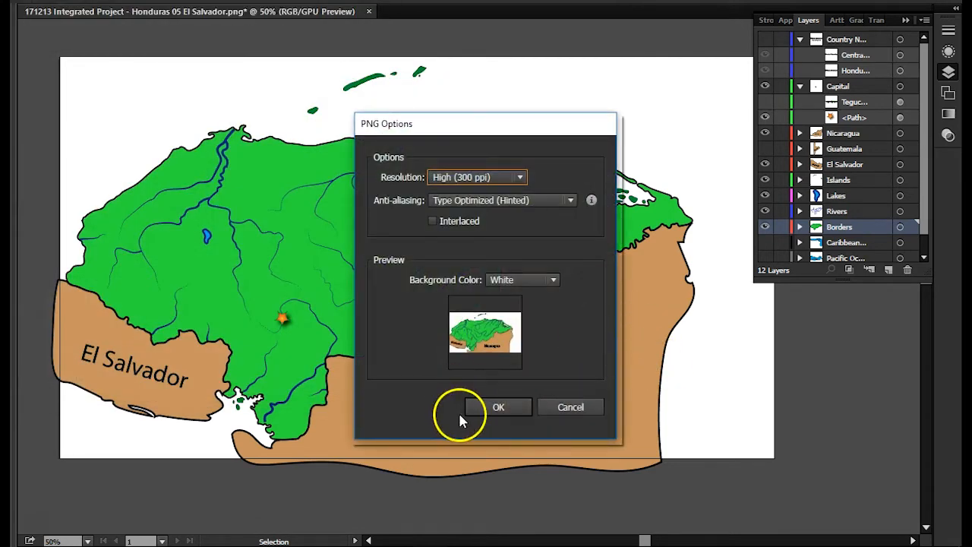
left_click(482, 407)
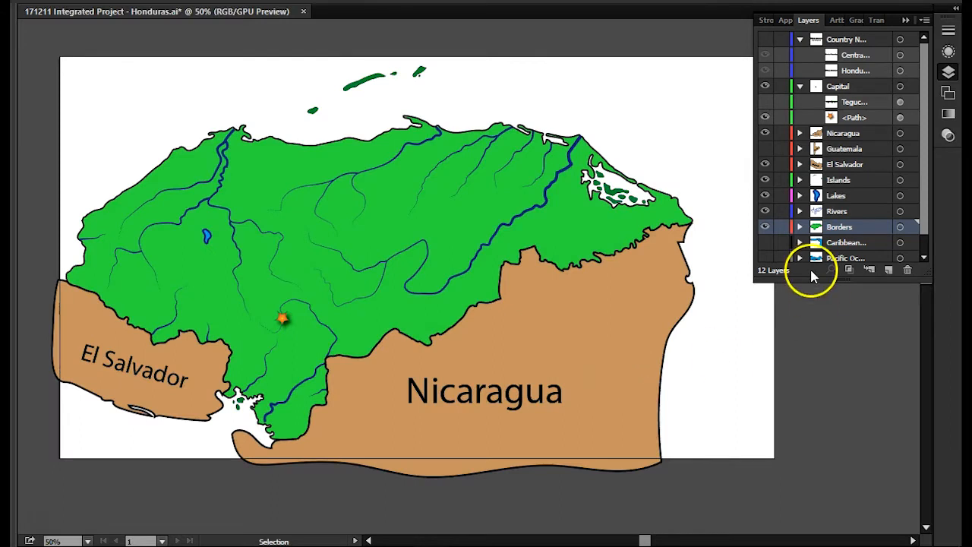
- Show the Guatemala layer and export the map using all artboards as a PNG named "171213 Integrated Project - Honduras 06 Guatemala"
left_click(766, 148)
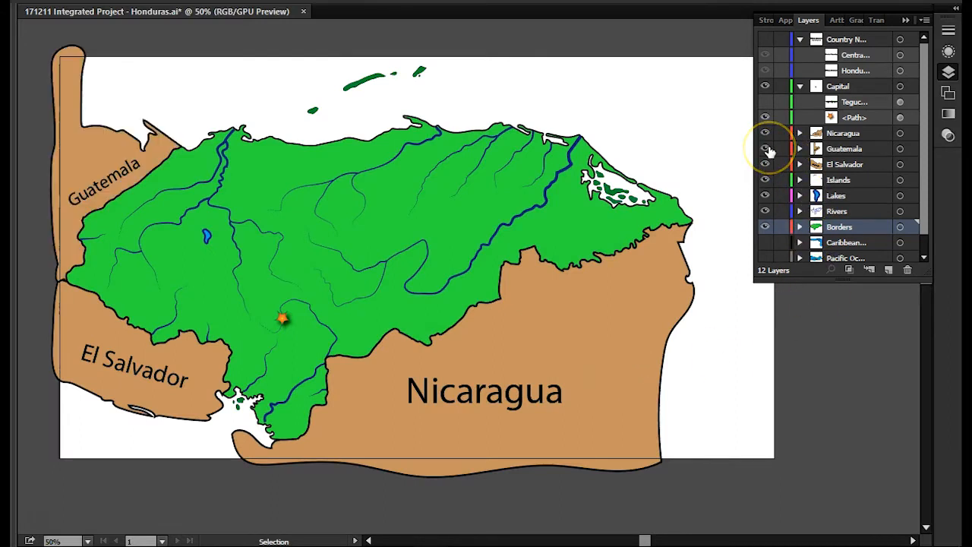
left_click(55, 3)
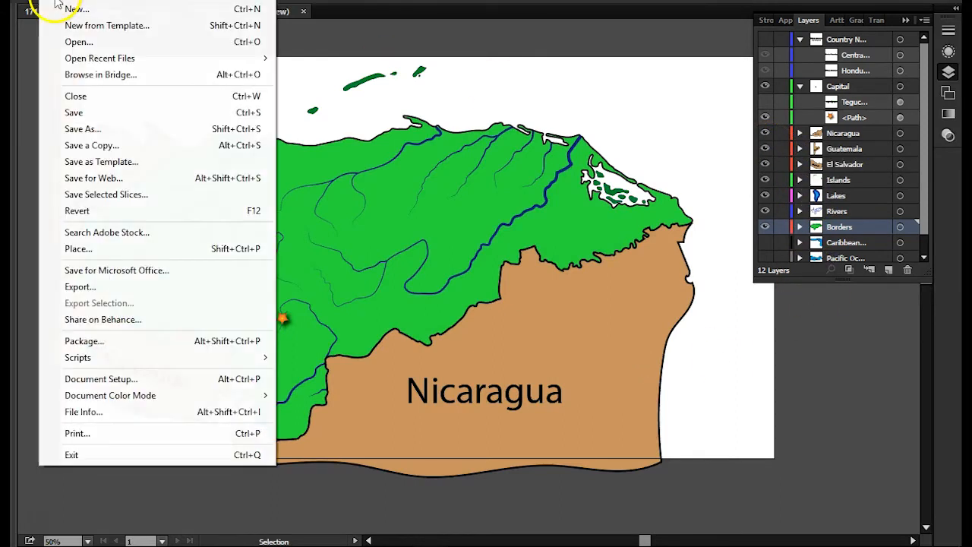
left_click(95, 287)
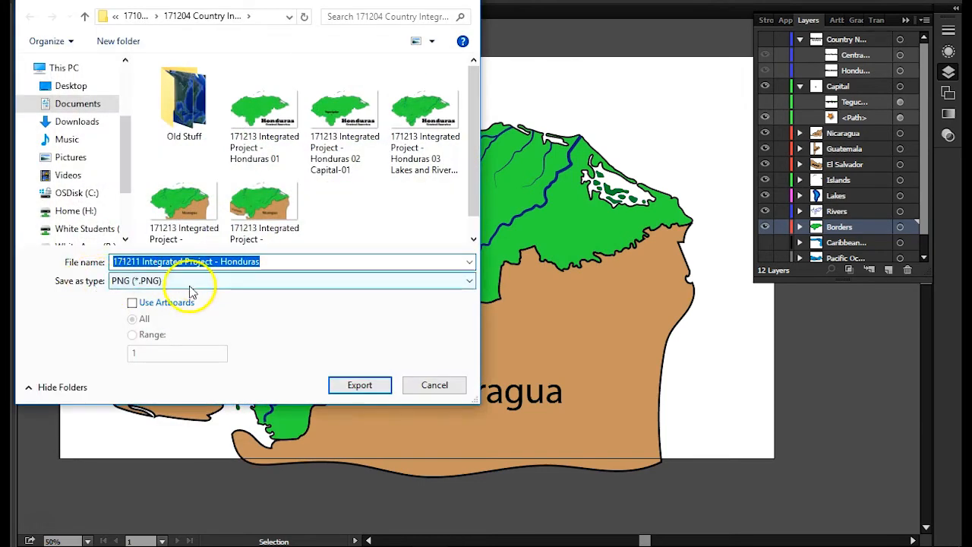
left_click(132, 303)
left_click(226, 262)
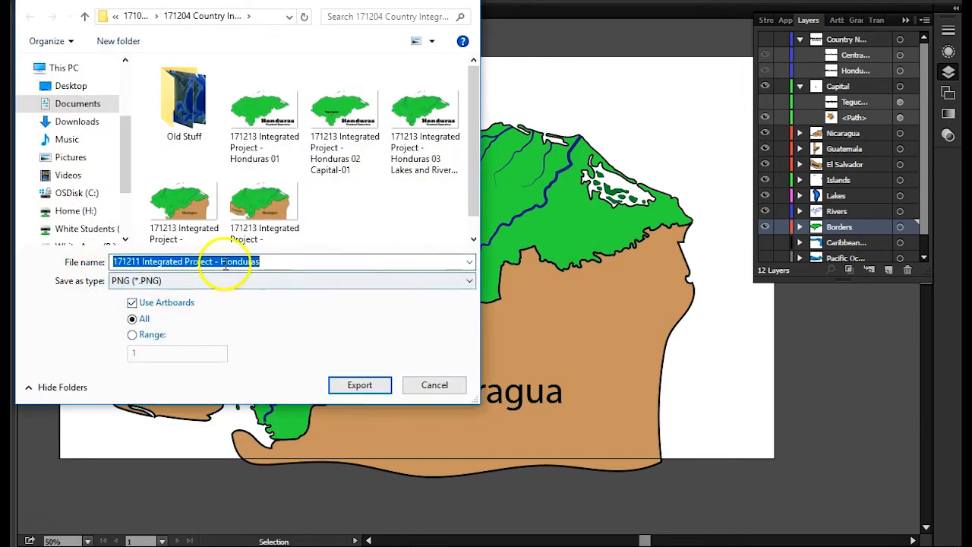
left_click(243, 230)
left_click(234, 262)
left_click_drag(264, 261, 477, 297)
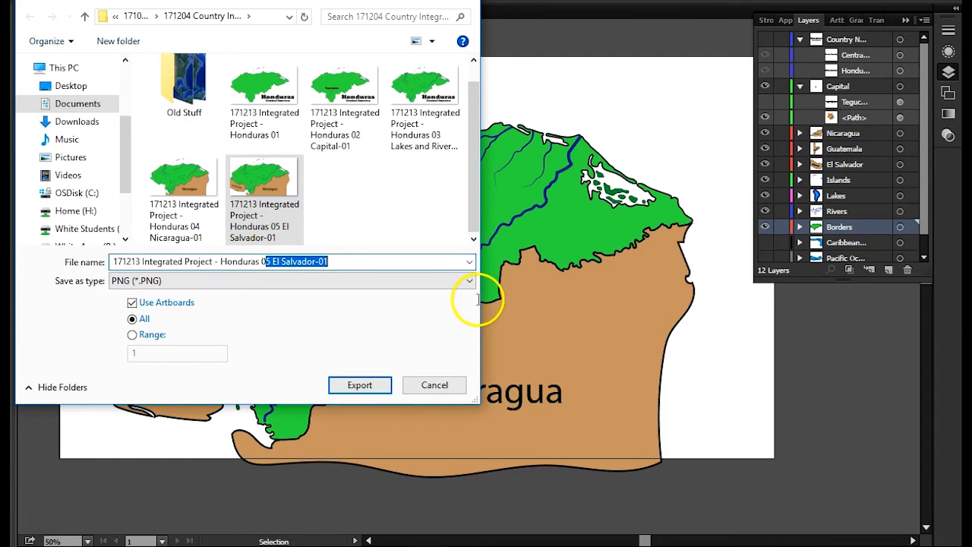
type("6")
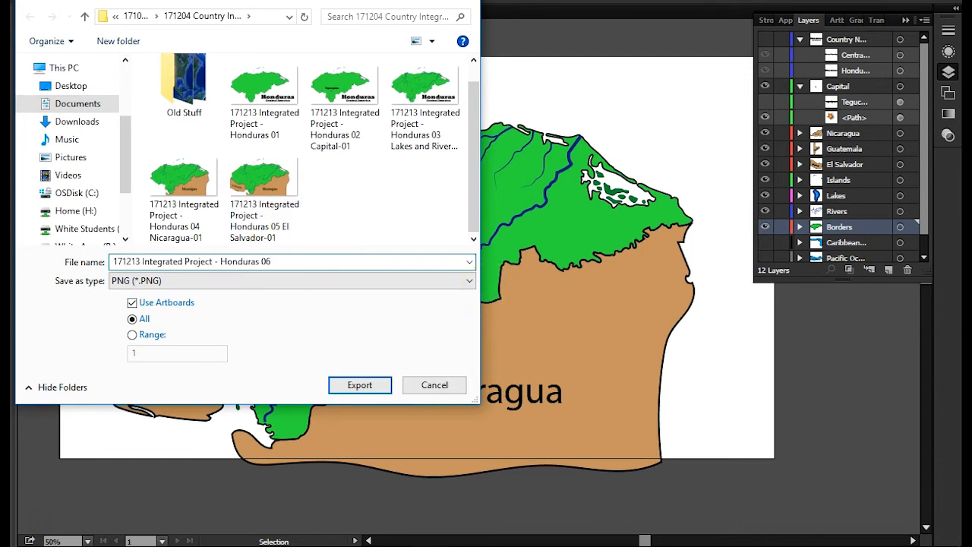
type(" Guatemala")
key("Return")
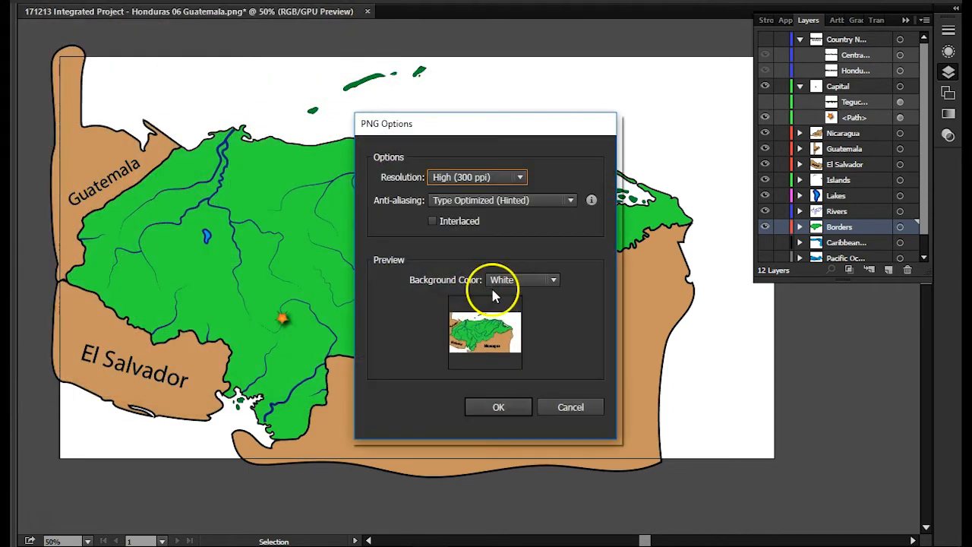
left_click(497, 408)
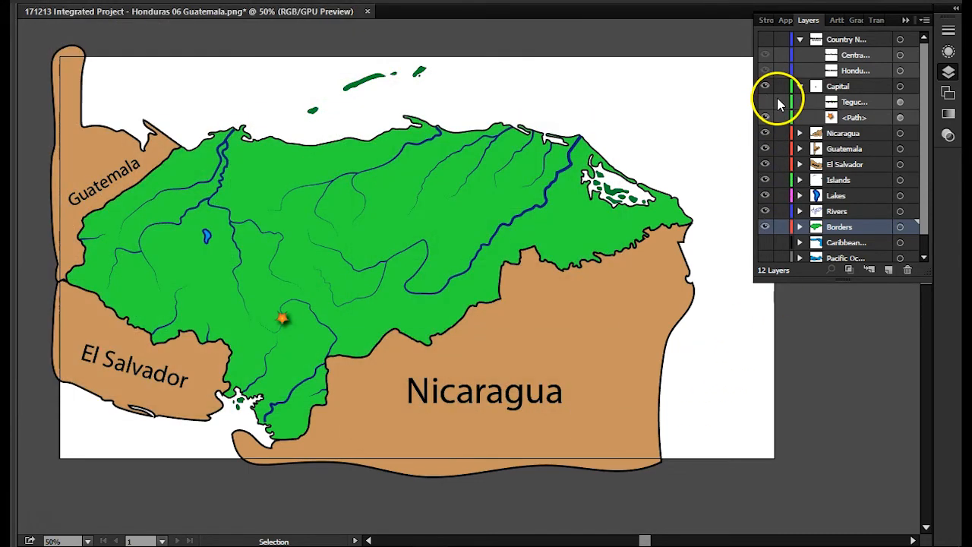
- Make the Pacific Ocean layer visible
left_click(925, 179)
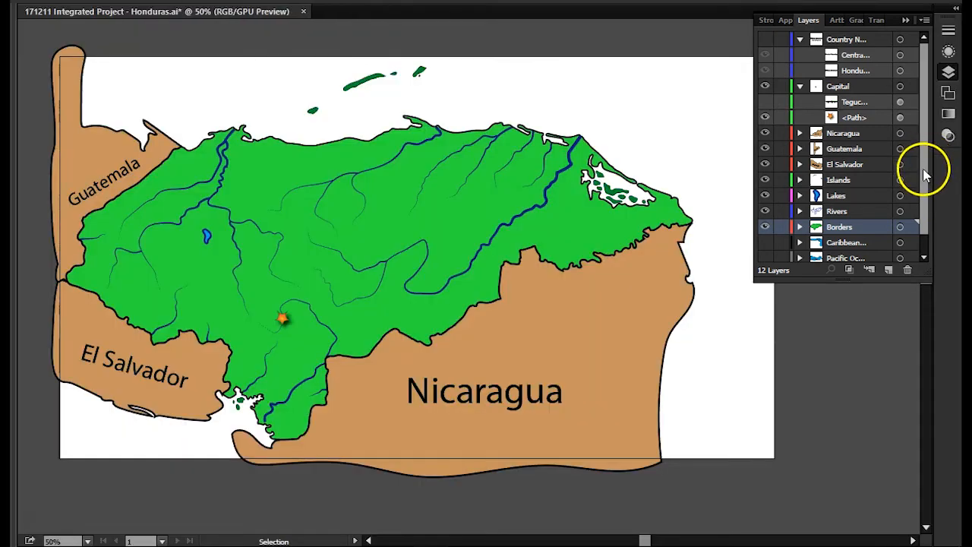
left_click_drag(924, 173, 923, 199)
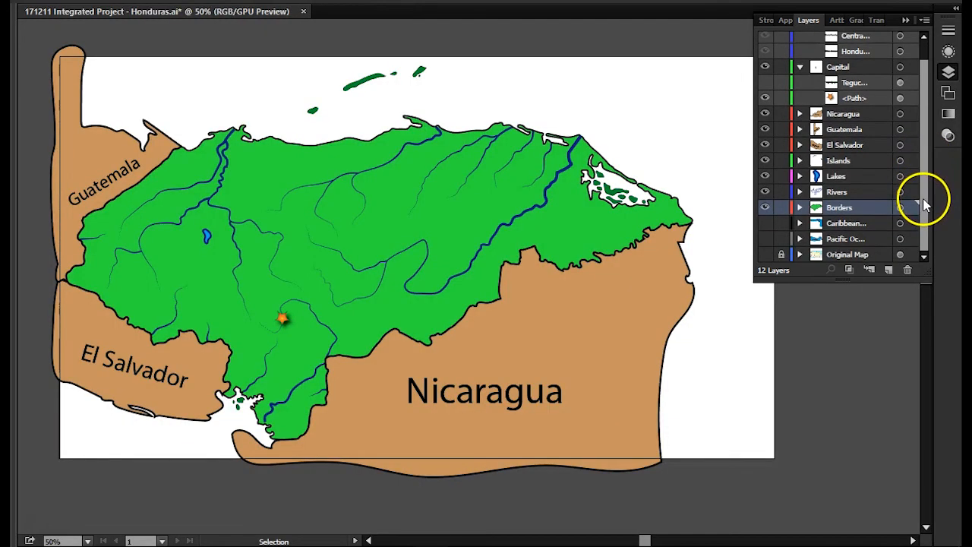
left_click(765, 238)
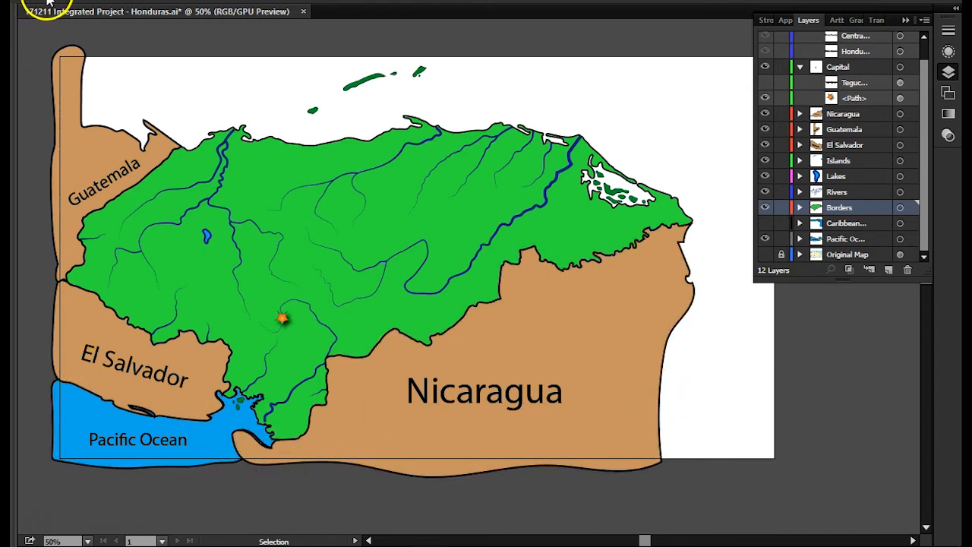
- Export the map using all artboards as a PNG named "171213 Integrated Project - Honduras 07 Pacific Ocean", accepting the High (300 ppi) PNG options
left_click(30, 3)
left_click(98, 286)
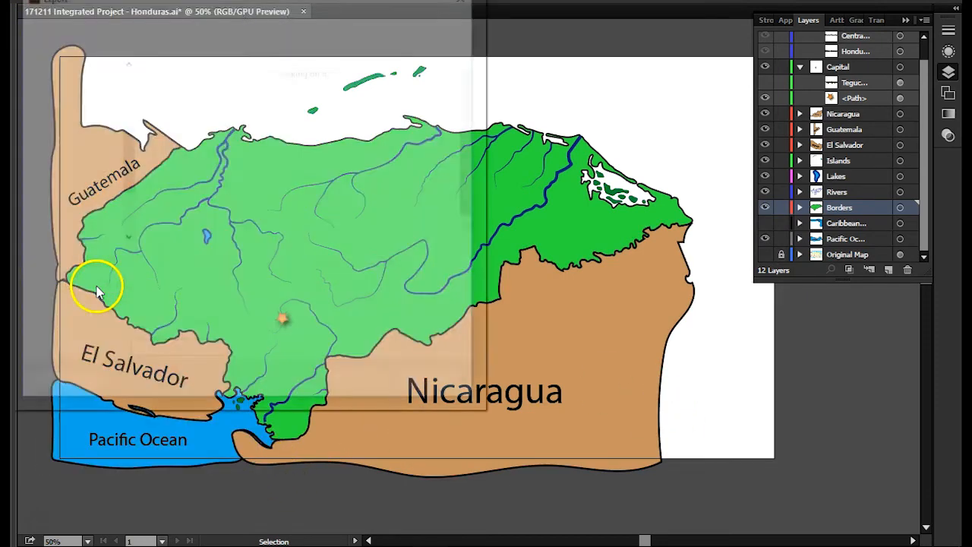
left_click(175, 280)
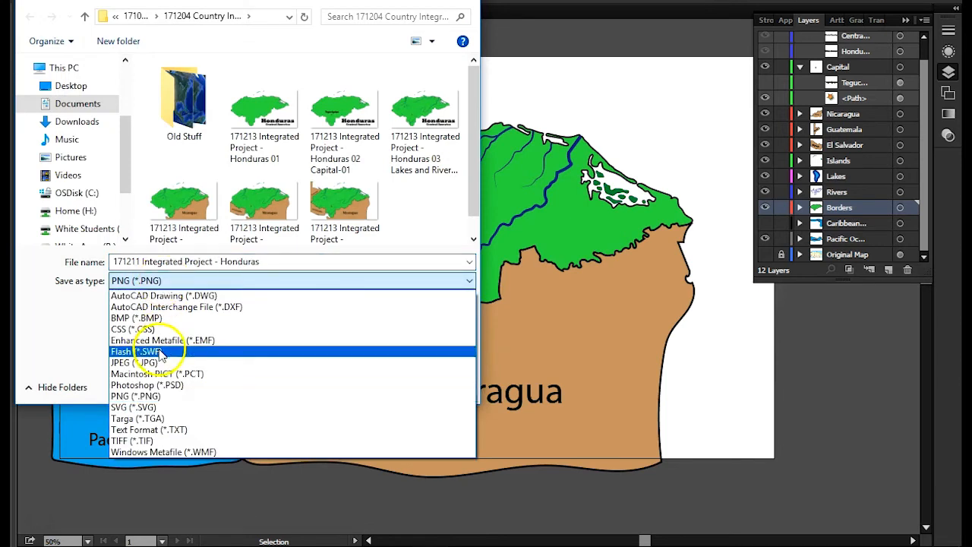
left_click(185, 281)
left_click(132, 303)
left_click(326, 232)
left_click(283, 262)
left_click_drag(265, 262, 506, 296)
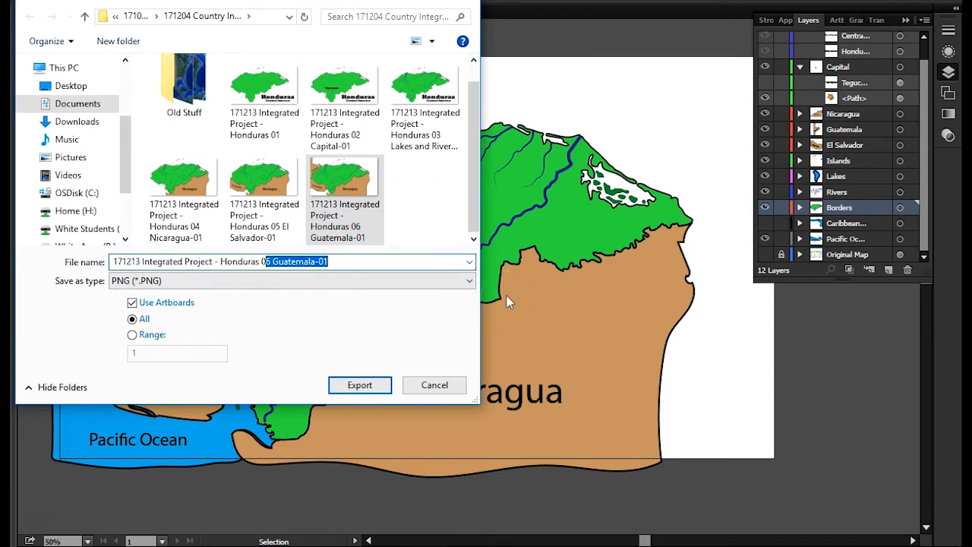
type("7")
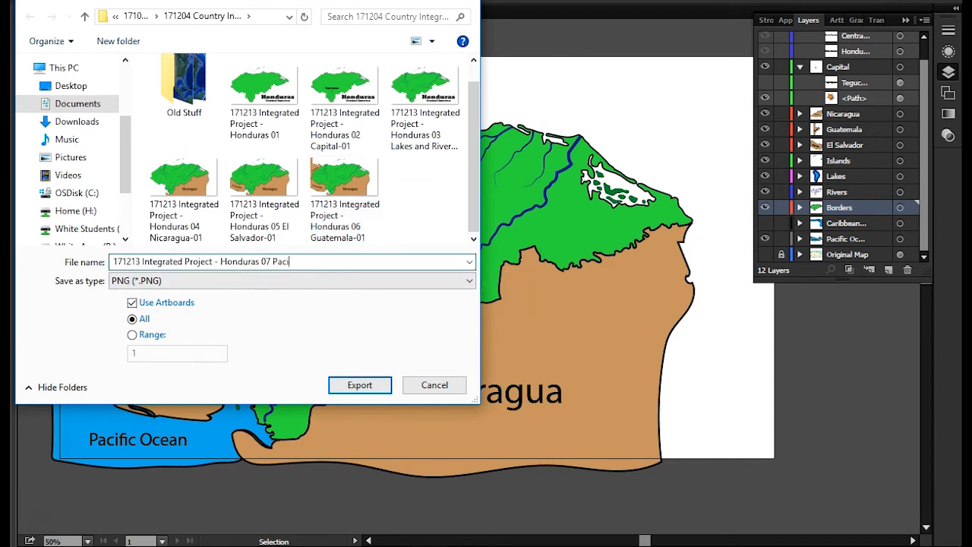
key("Return")
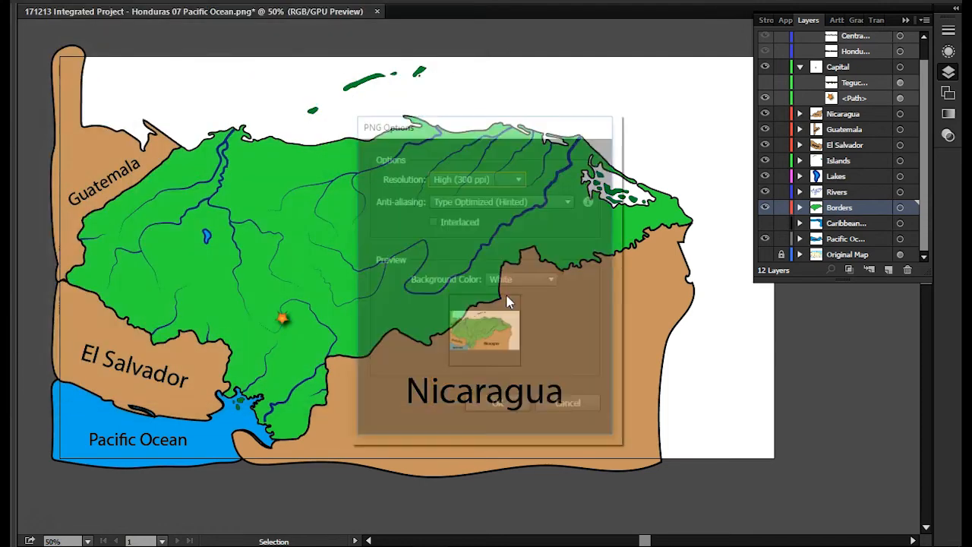
left_click(478, 410)
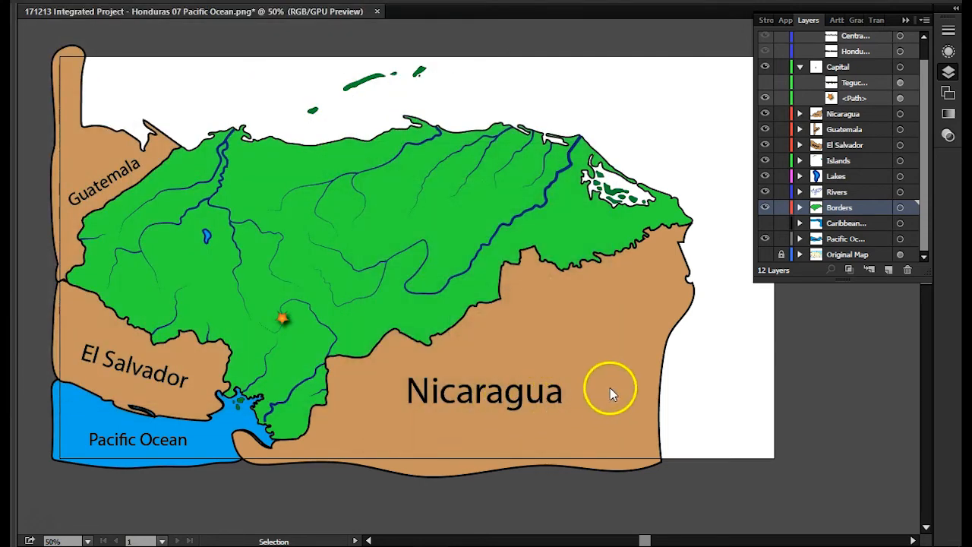
- Make the Caribbean Sea layer visible
left_click(764, 223)
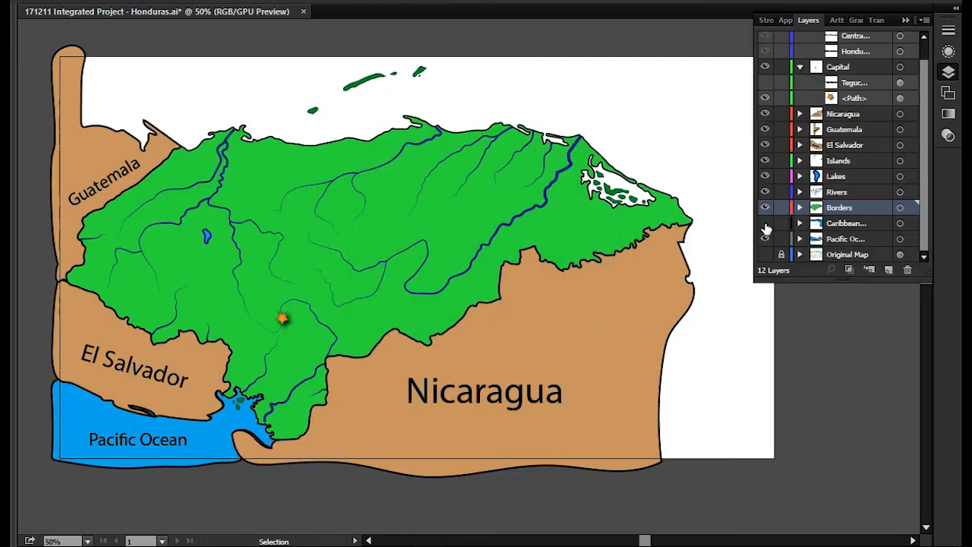
left_click(765, 223)
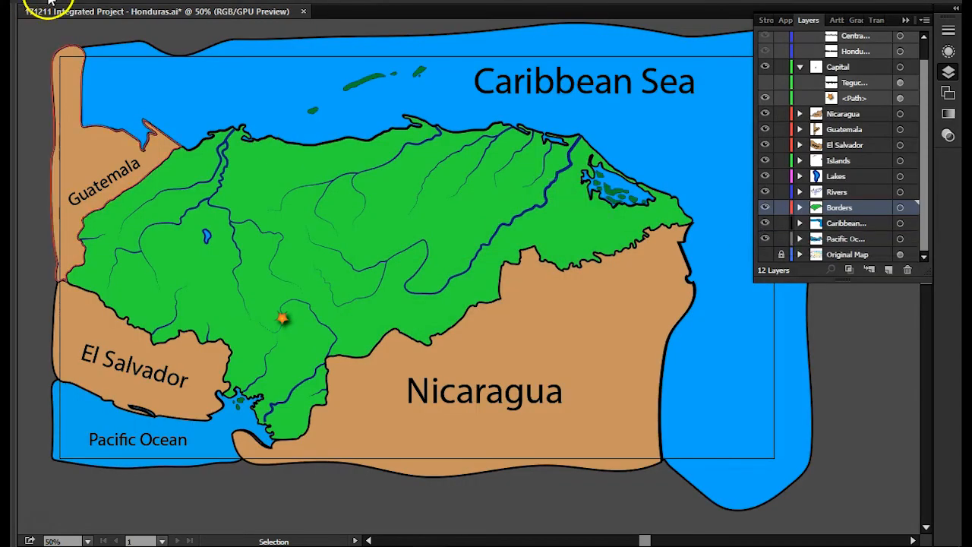
left_click(50, 2)
left_click(105, 289)
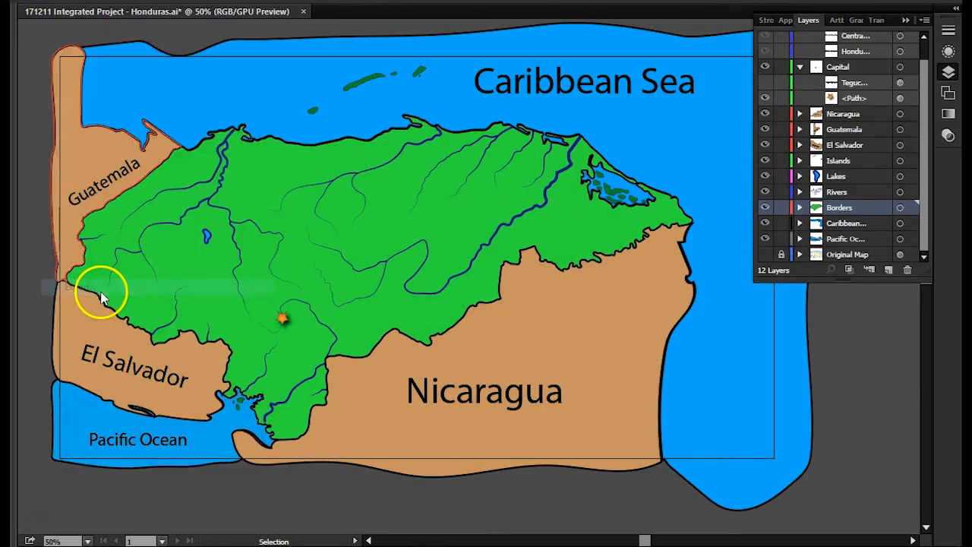
scroll(412, 210, "down", 1)
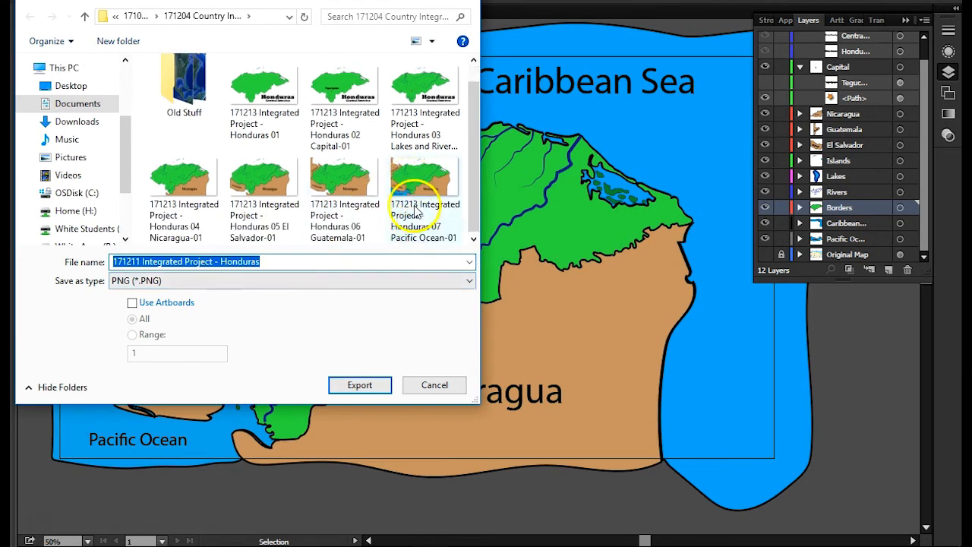
left_click(425, 216)
left_click(276, 261)
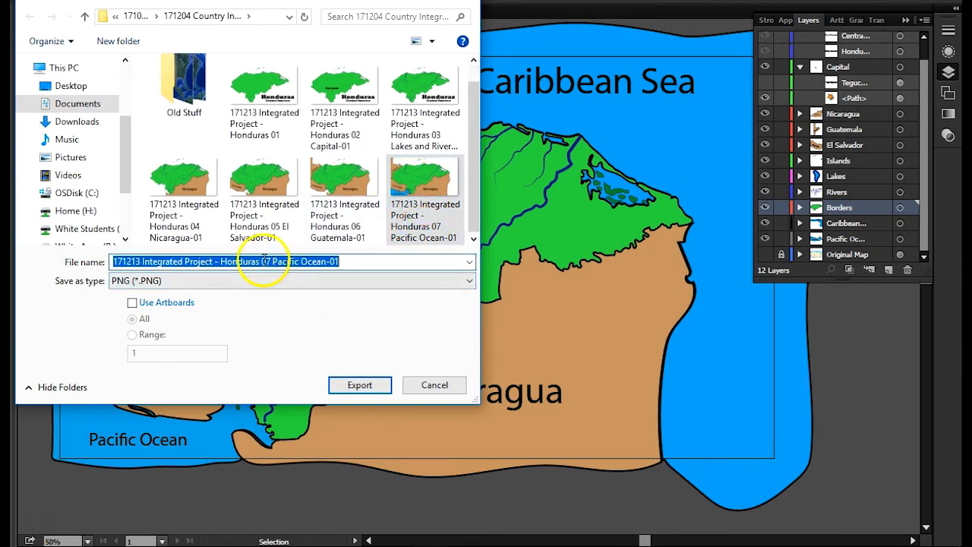
left_click_drag(264, 262, 601, 287)
type("8")
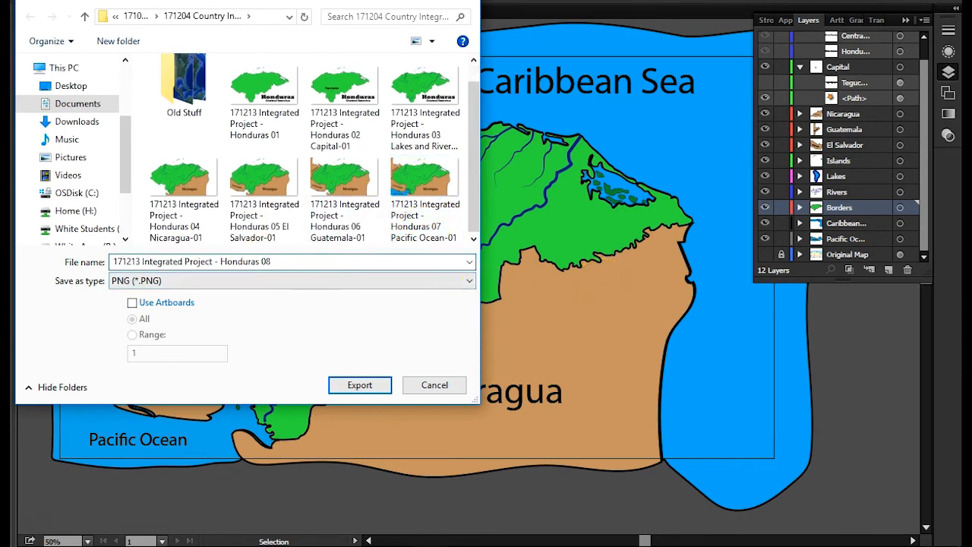
type(" Caribbean Sea")
key("Return")
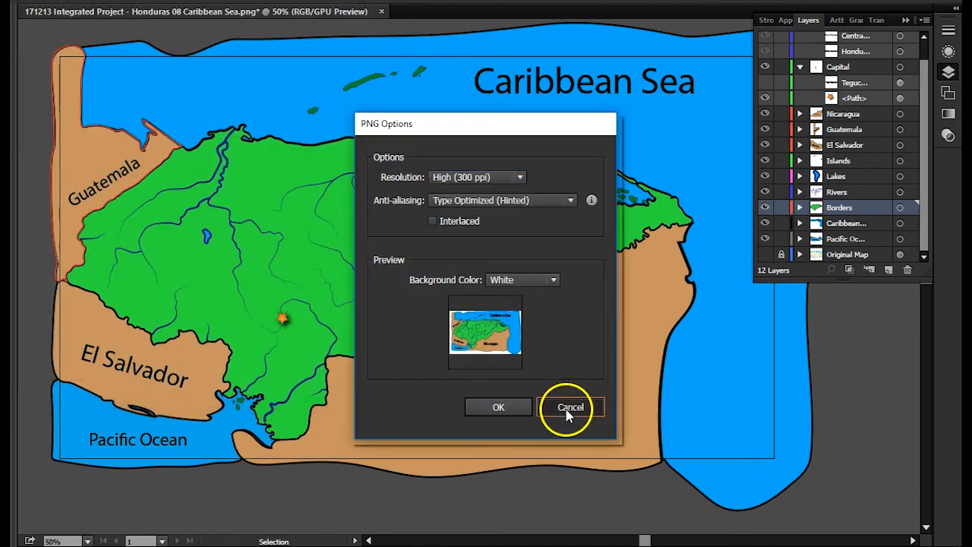
left_click(568, 414)
- Export the map as a PNG named "171213 Integrated Project - Honduras 08 Caribbean Sea" with Use Artboards enabled for all artboards, accepting the PNG options
left_click(30, 6)
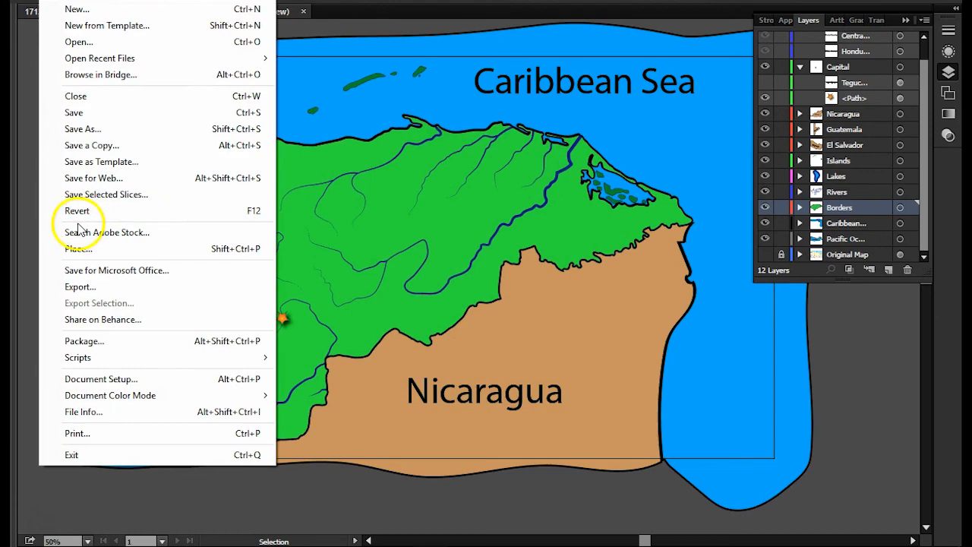
left_click(80, 285)
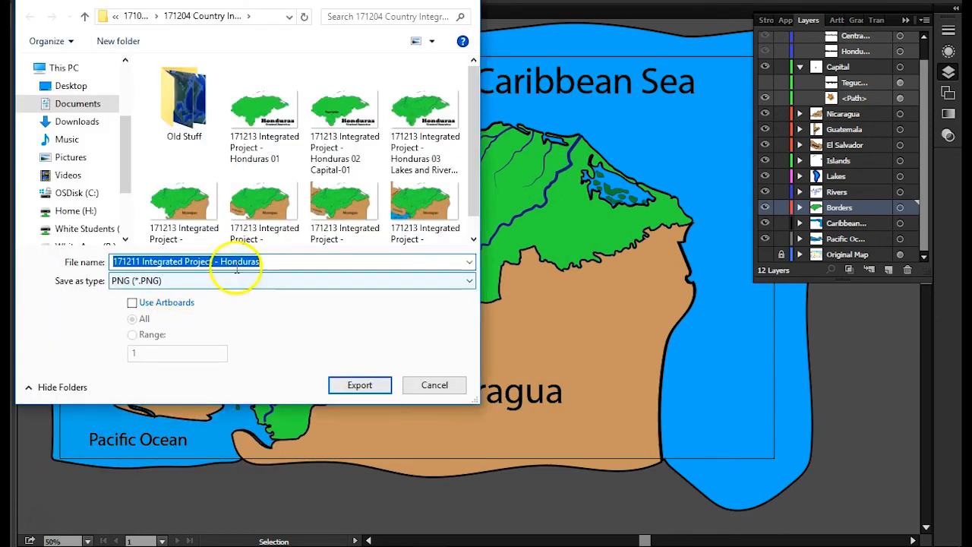
left_click(133, 303)
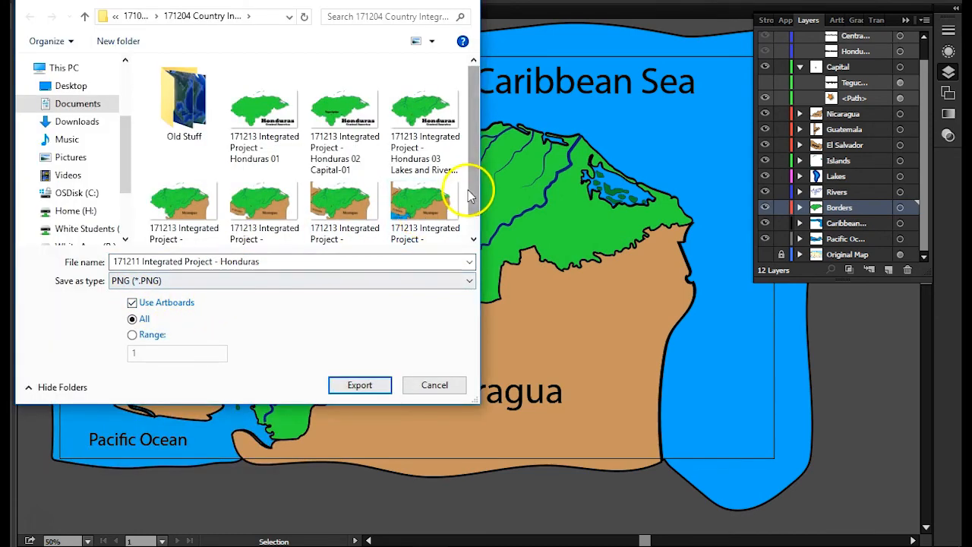
scroll(469, 195, "down", 1)
left_click(414, 209)
left_click(278, 266)
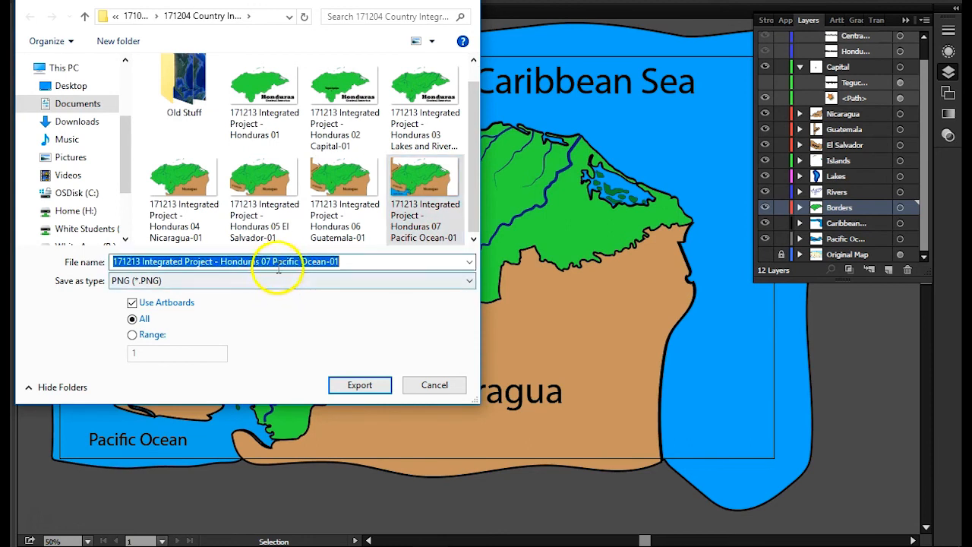
left_click_drag(264, 261, 516, 295)
type("8")
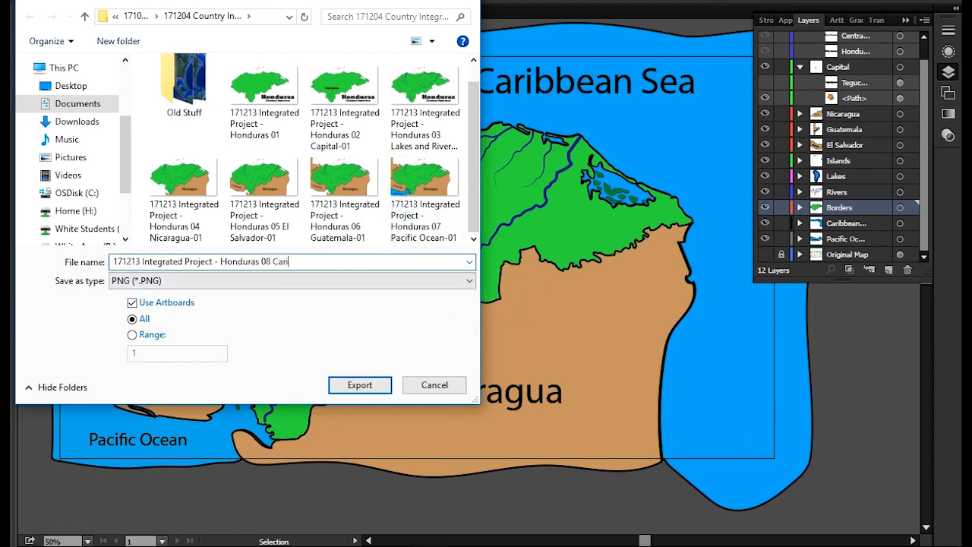
key("Return")
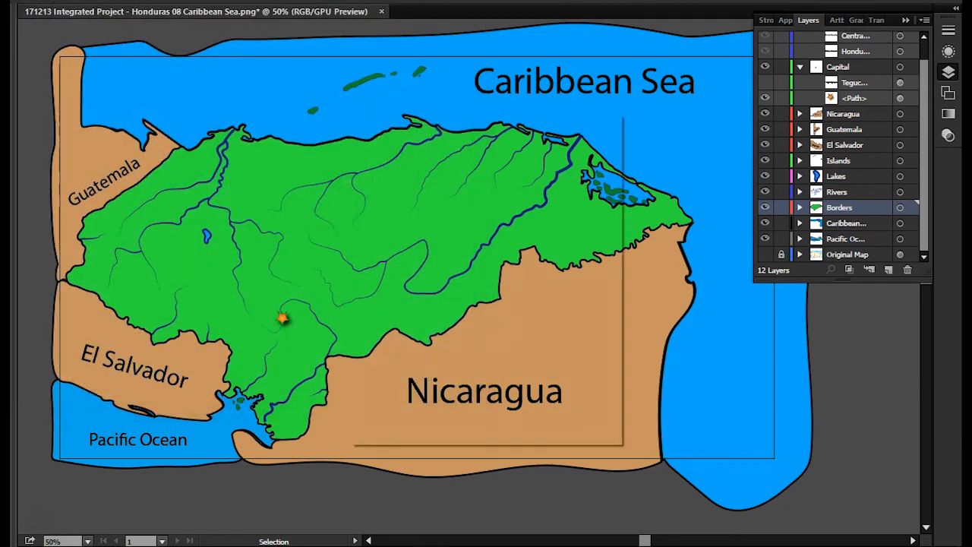
left_click(498, 407)
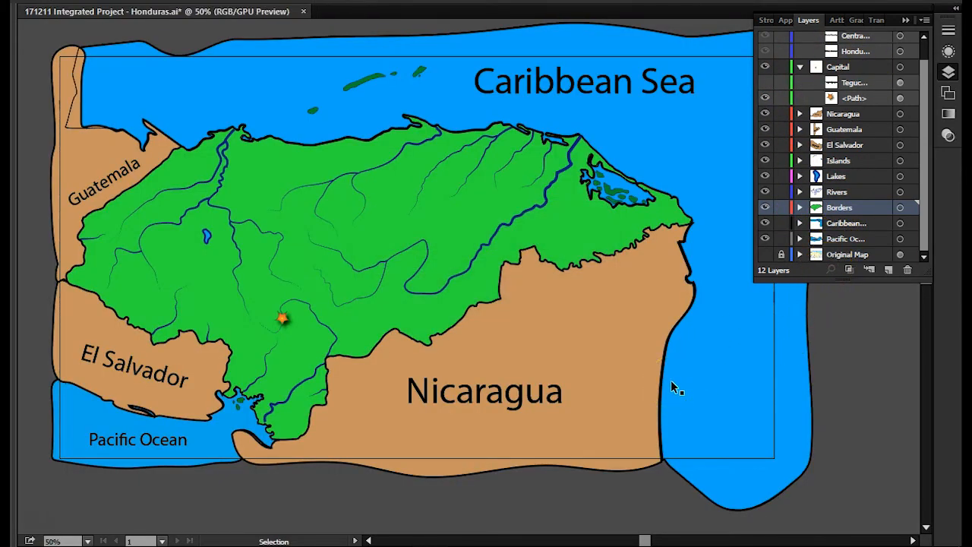
left_click(637, 375)
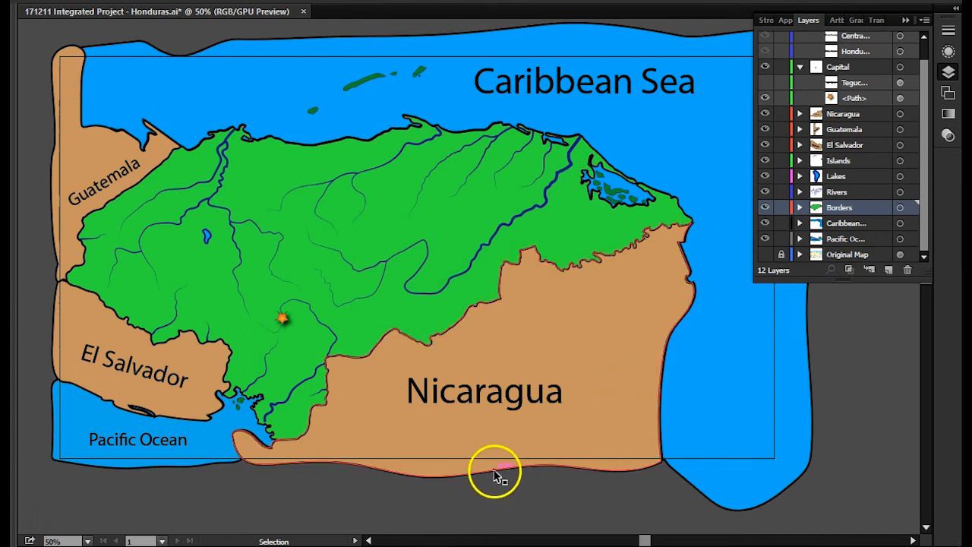
left_click(478, 495)
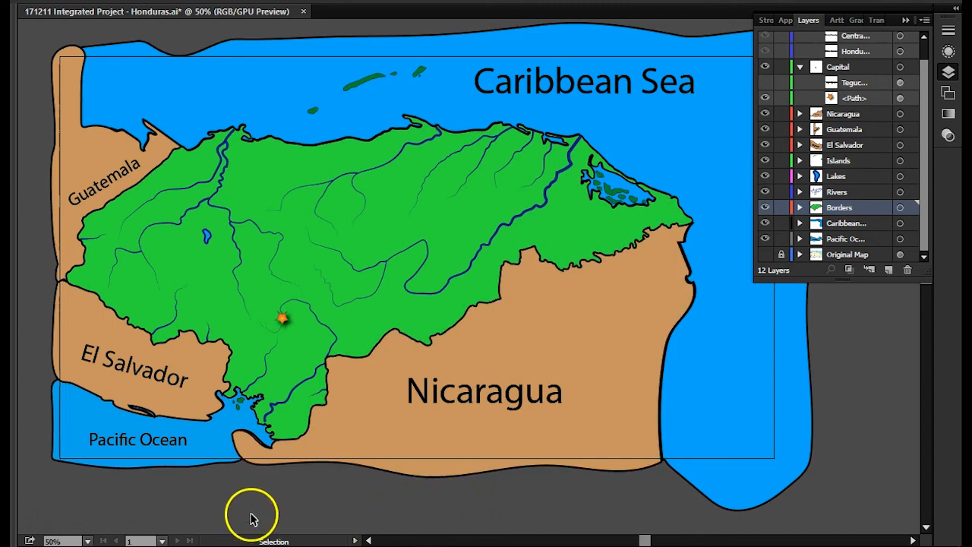